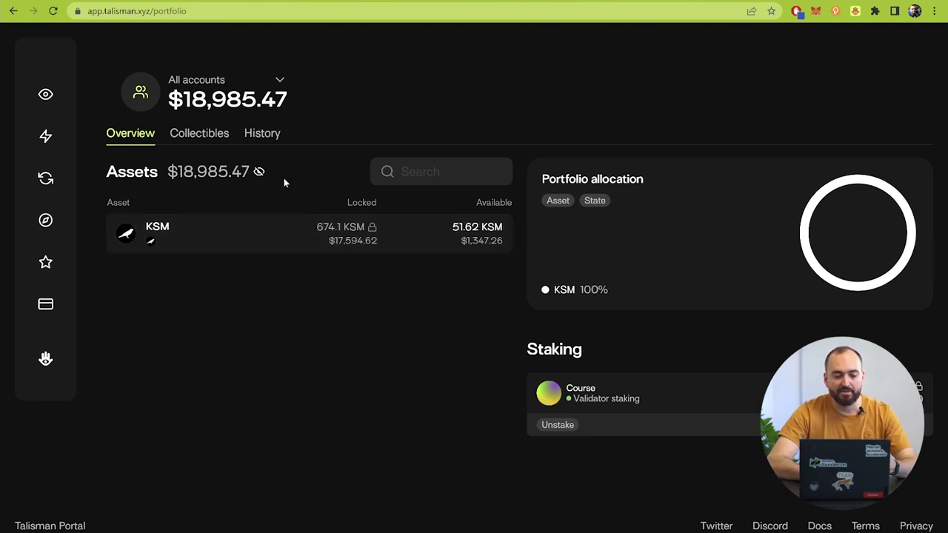
View the portfolio's collectibles and its transaction history
left_click(206, 135)
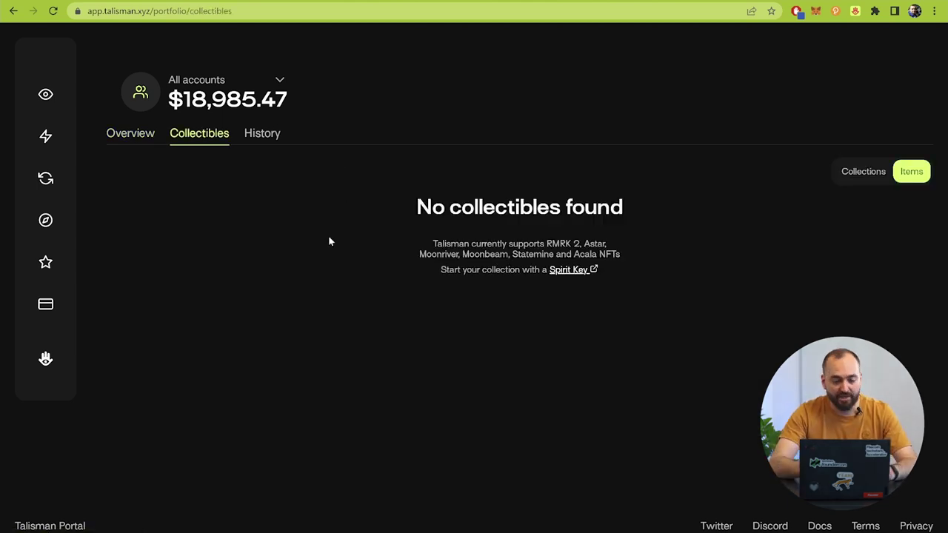
left_click(261, 134)
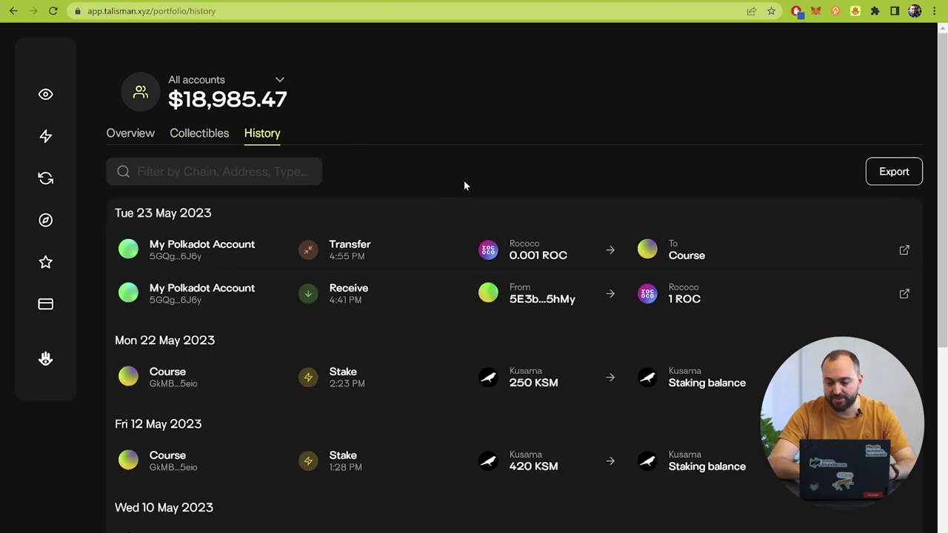
Examine the account and date range options for exporting the transaction history as CSV, and leave without exporting
left_click(897, 173)
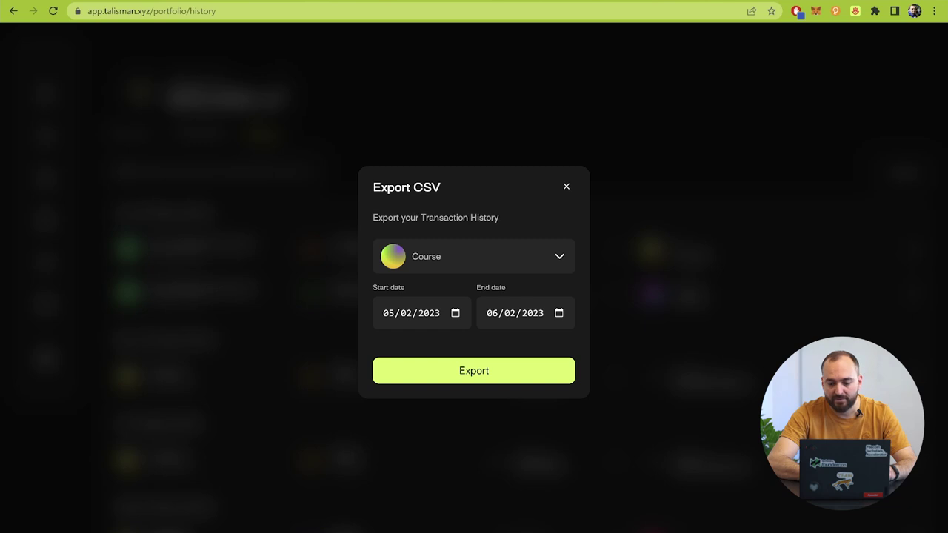
left_click(537, 313)
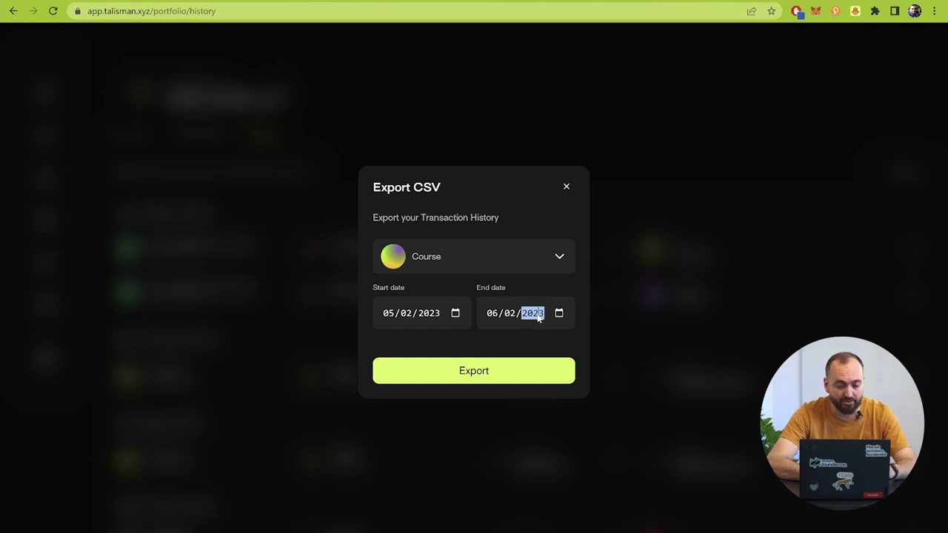
left_click(455, 314)
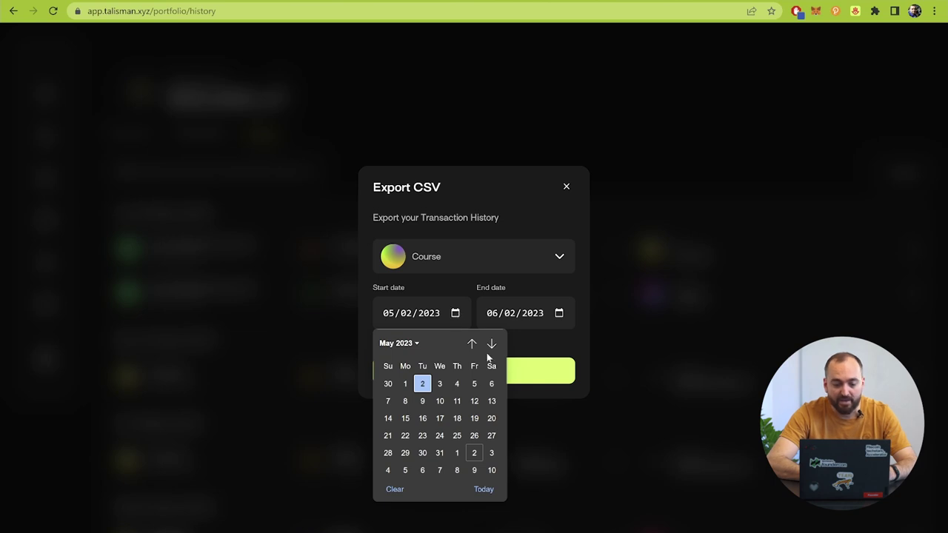
left_click(524, 353)
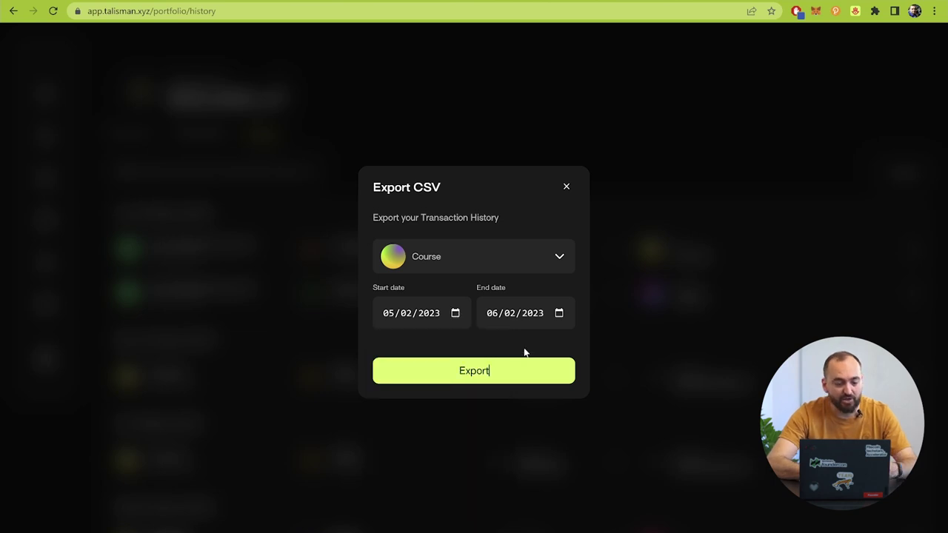
left_click(566, 188)
Review the transaction history of all accounts down to the oldest entries and back to the most recent ones
scroll(637, 258, "down", 3)
scroll(637, 258, "down", 9)
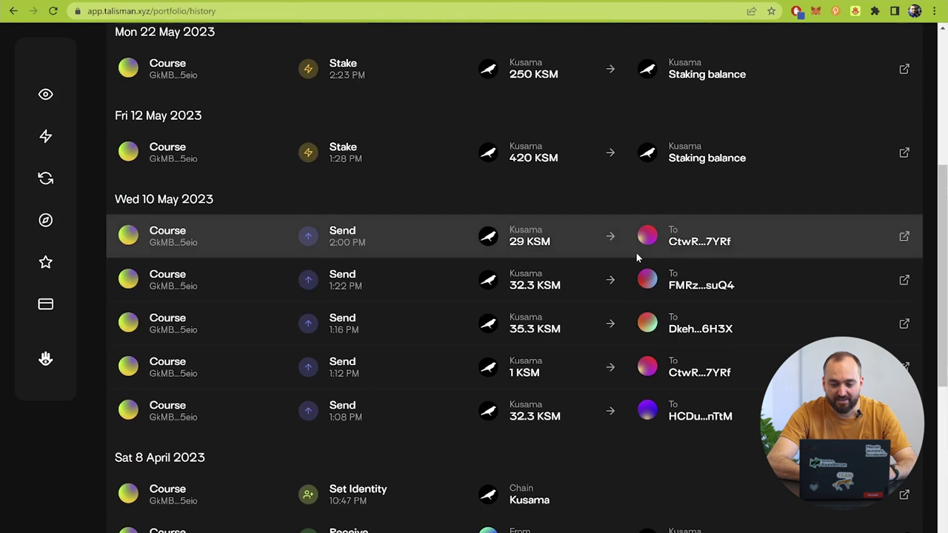
scroll(636, 257, "down", 4)
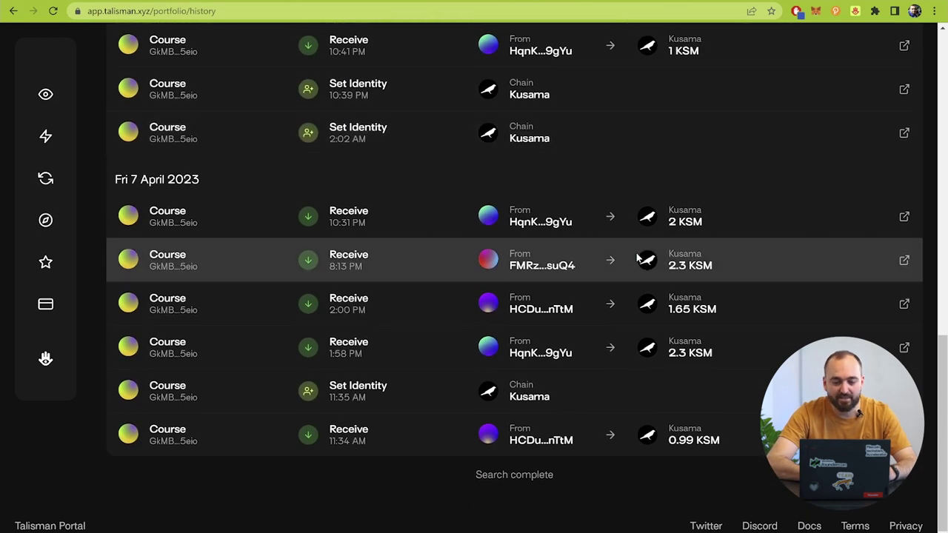
scroll(636, 258, "up", 5)
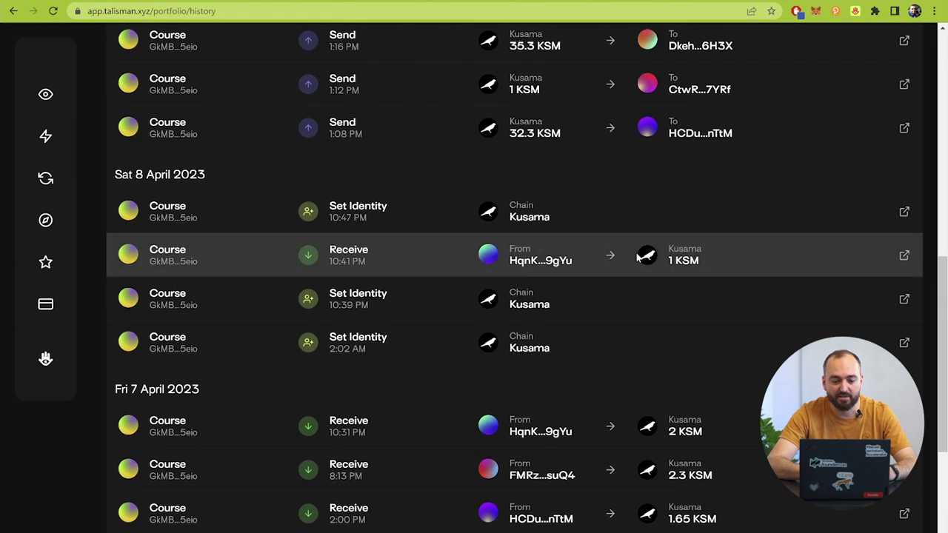
scroll(636, 257, "down", 5)
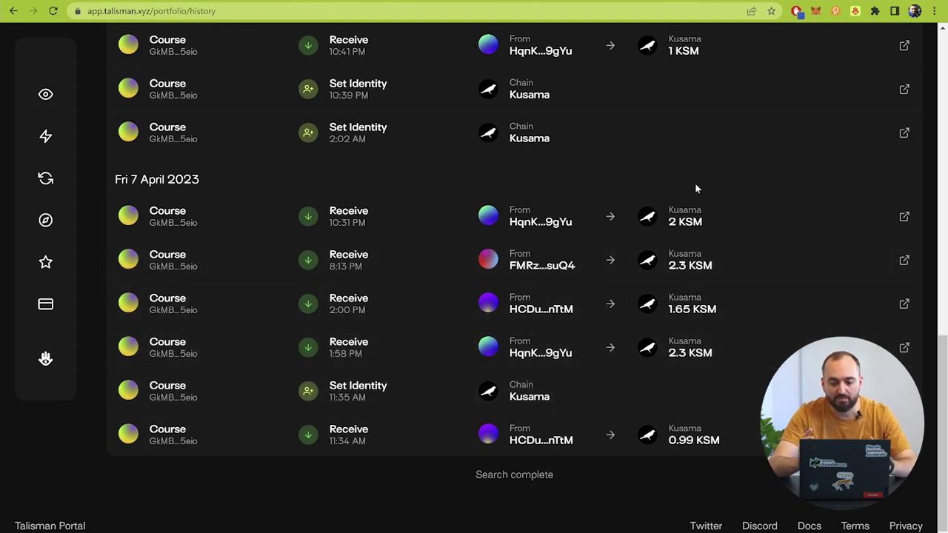
scroll(696, 189, "up", 1)
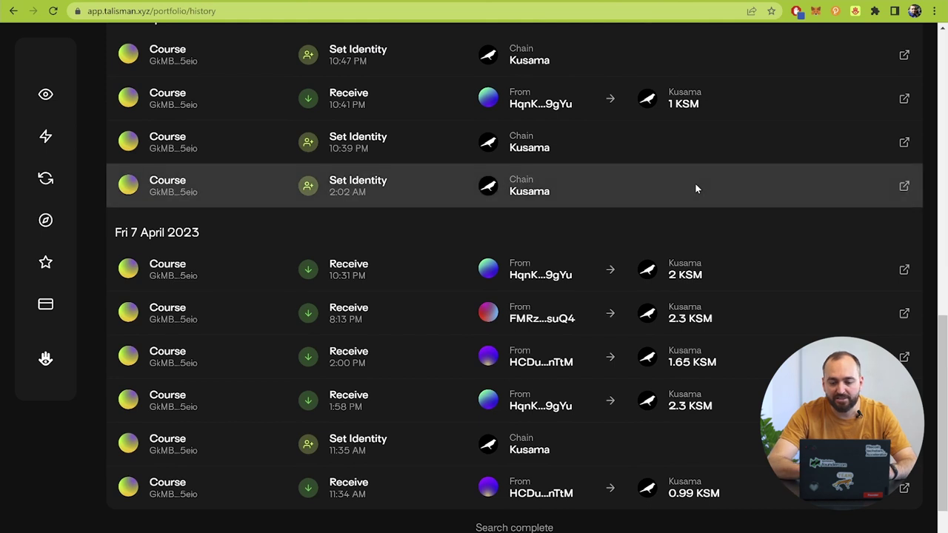
scroll(695, 188, "up", 1)
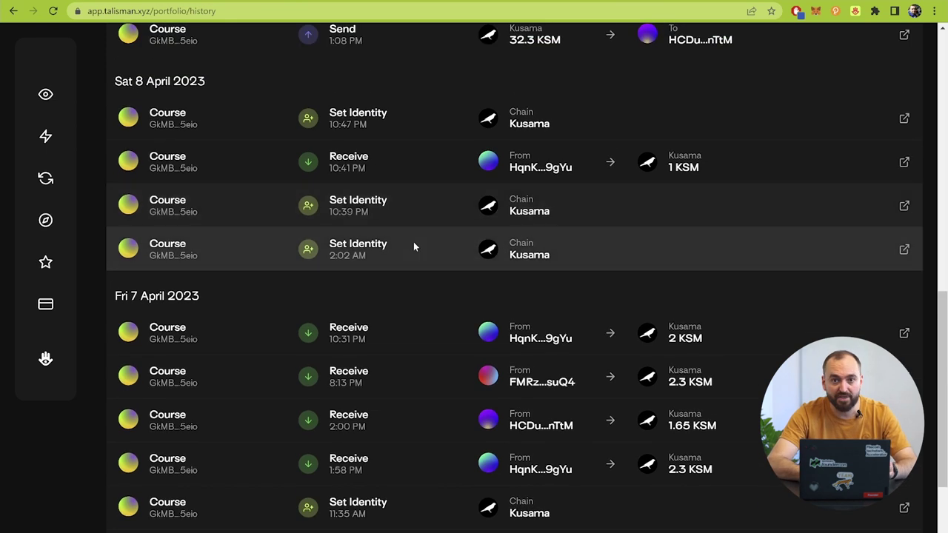
scroll(416, 212, "up", 2)
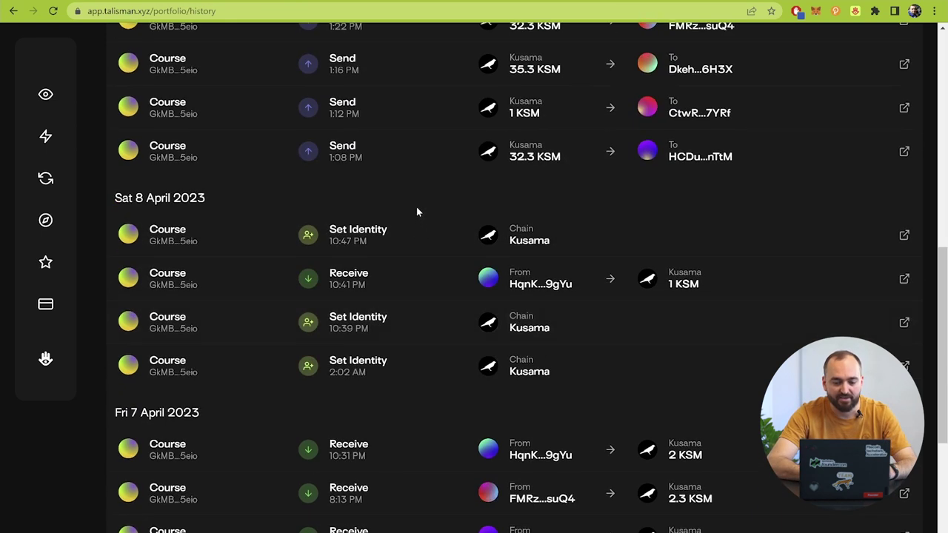
scroll(420, 283, "up", 1)
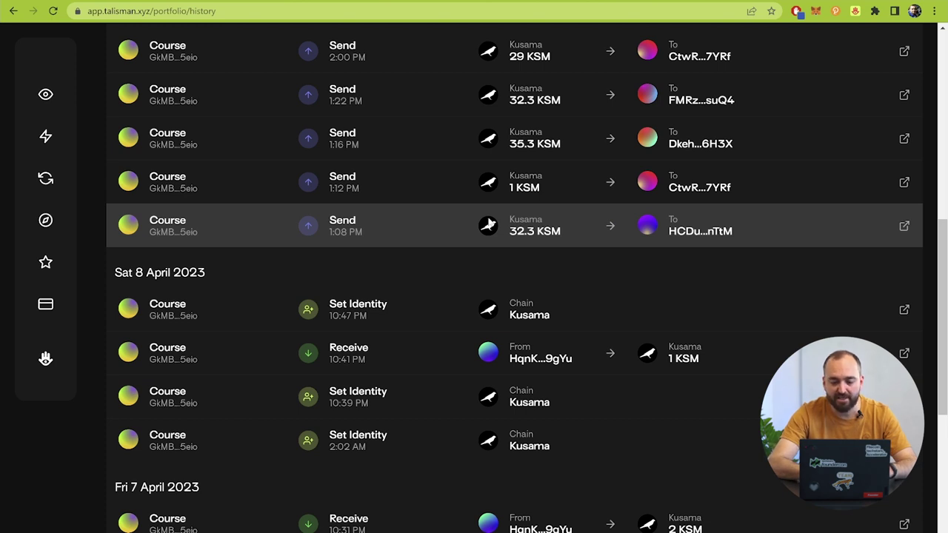
scroll(489, 225, "up", 1)
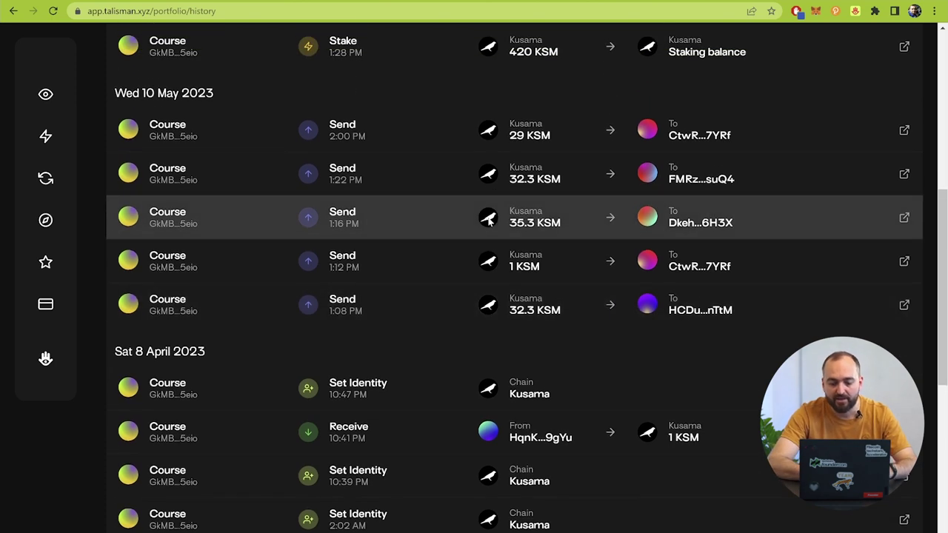
scroll(488, 220, "up", 2)
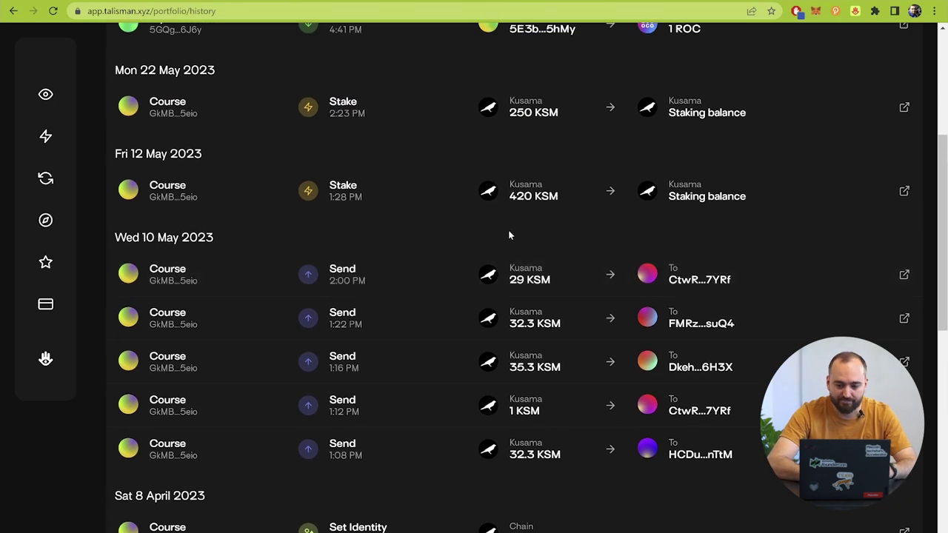
scroll(509, 234, "up", 1)
scroll(509, 235, "up", 2)
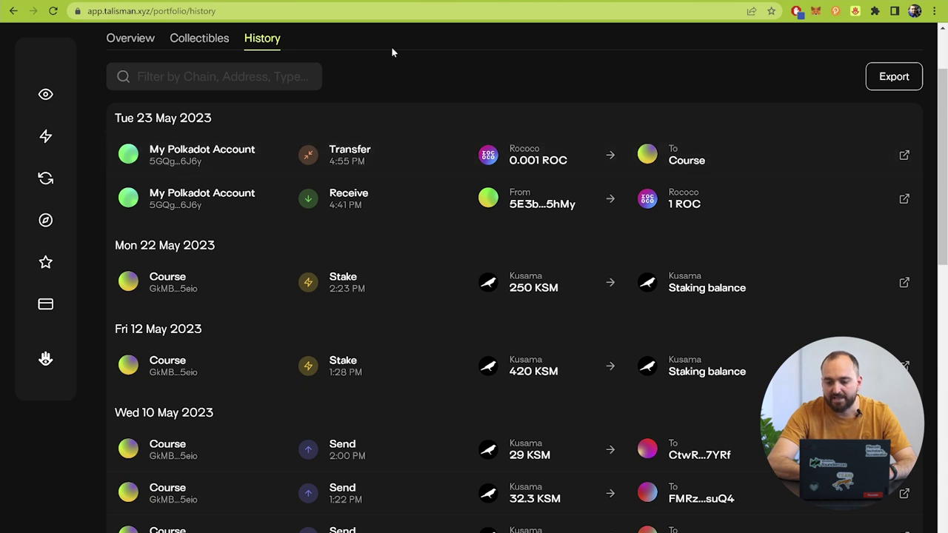
Examine the account choices and stakeable tokens in the staking form with the Course account selected, and close the form
left_click(42, 137)
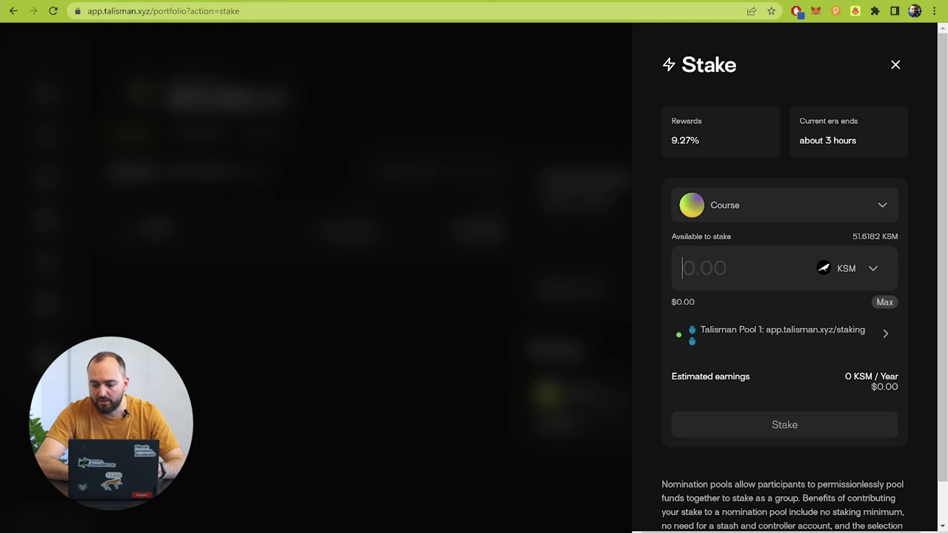
left_click(835, 219)
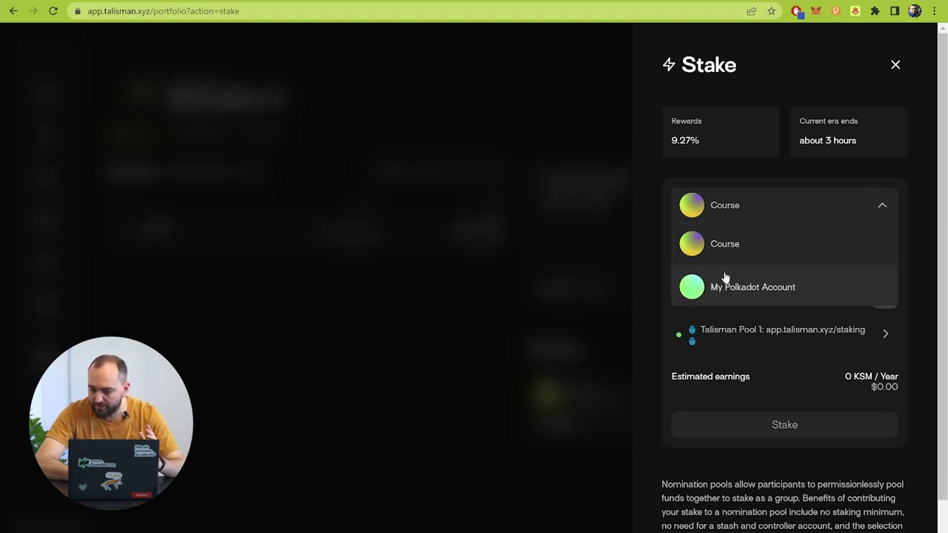
left_click(729, 247)
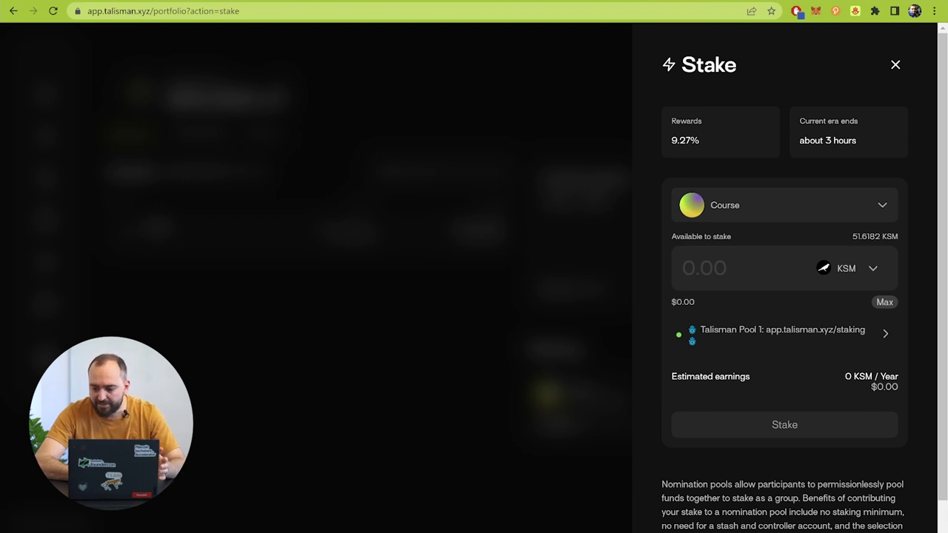
left_click(866, 271)
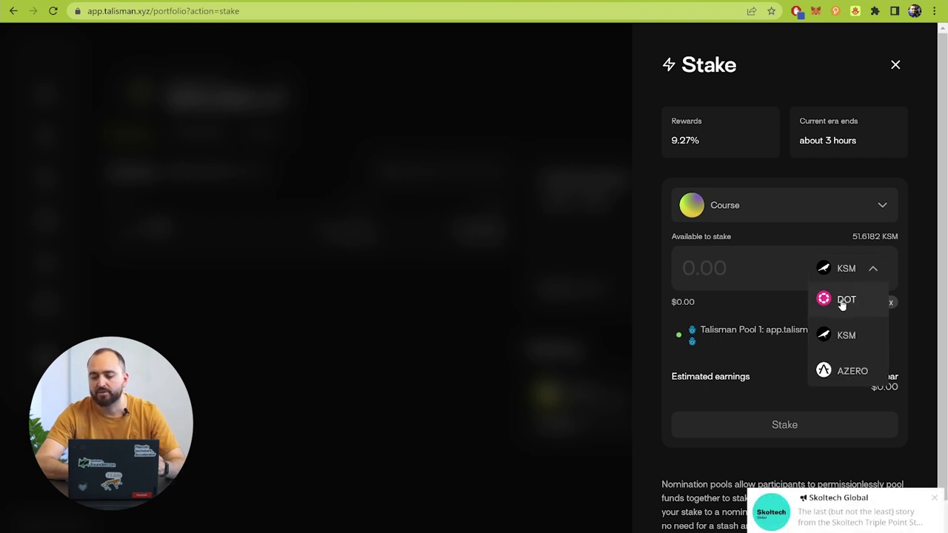
left_click(934, 498)
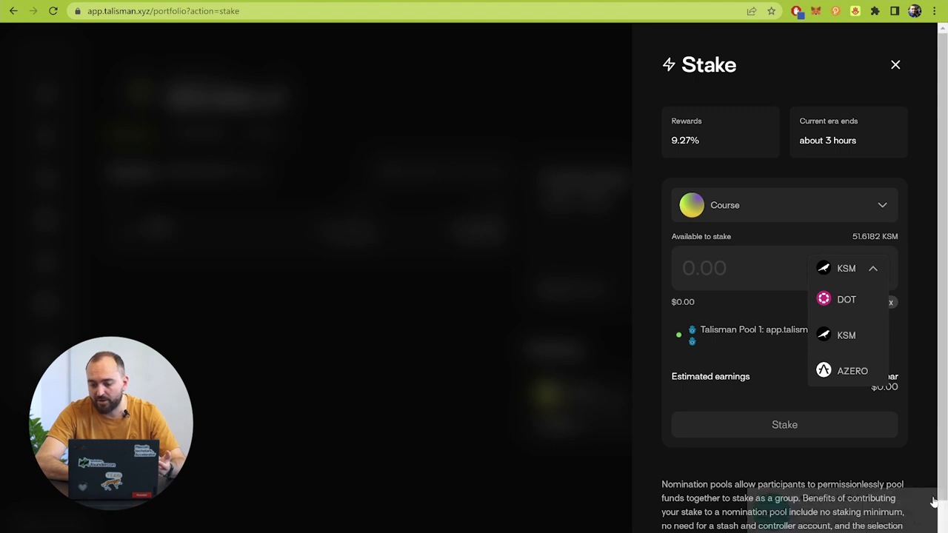
left_click(439, 427)
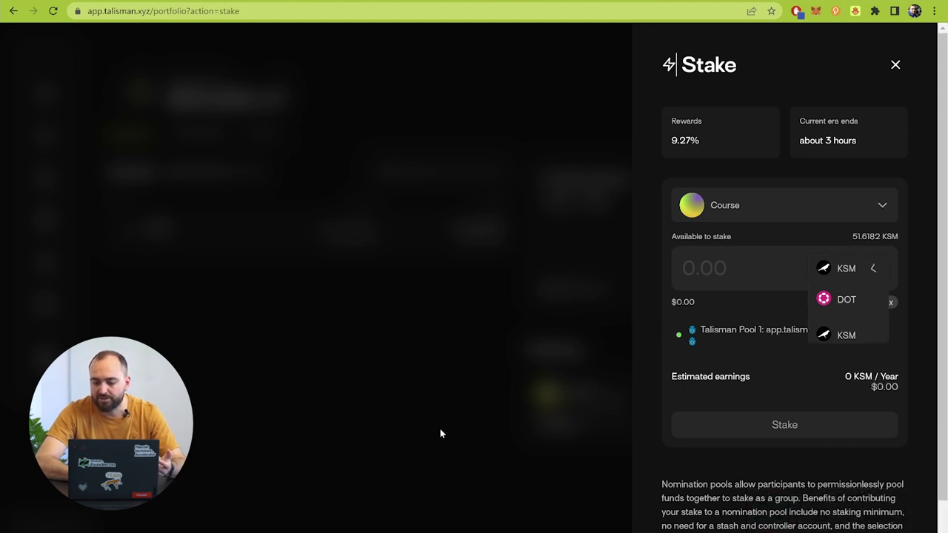
left_click(439, 427)
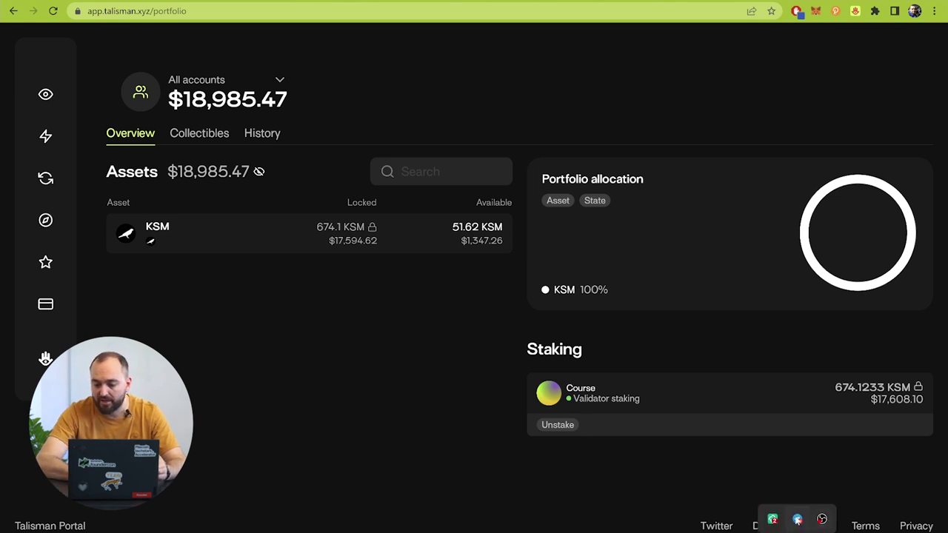
Quit the two background apps showing notification badges in the system tray
right_click(798, 520)
left_click(829, 500)
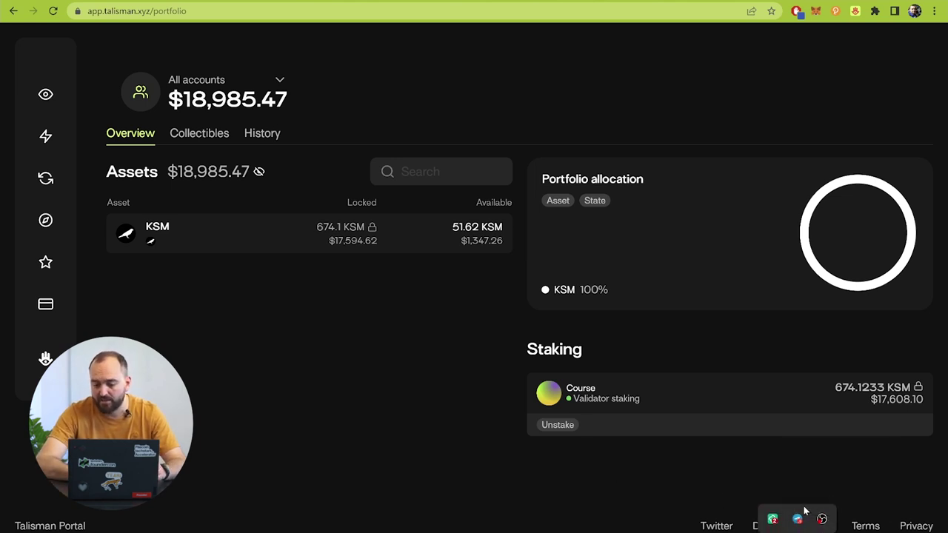
right_click(785, 518)
left_click(819, 501)
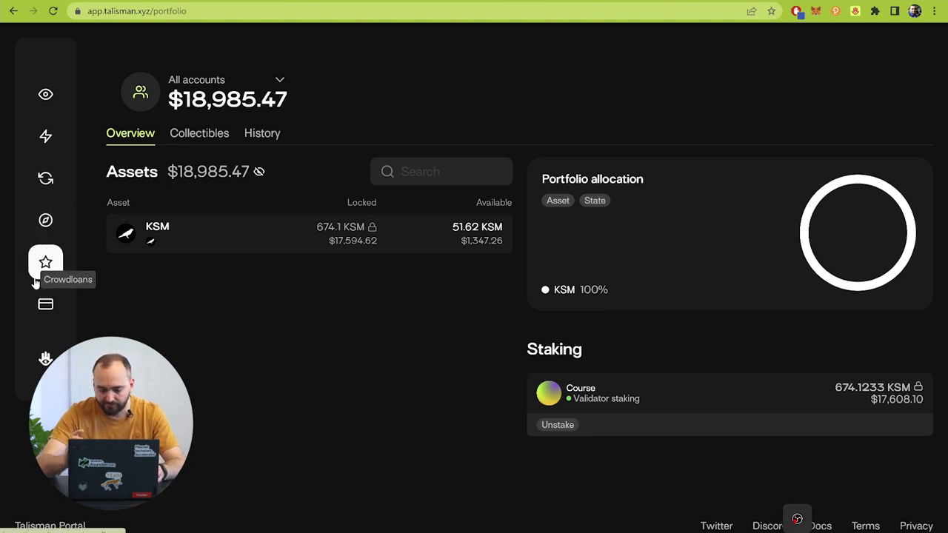
Enter a stake of 40 KSM from the Course account, check its estimated earnings, and leave the staking form
left_click(45, 136)
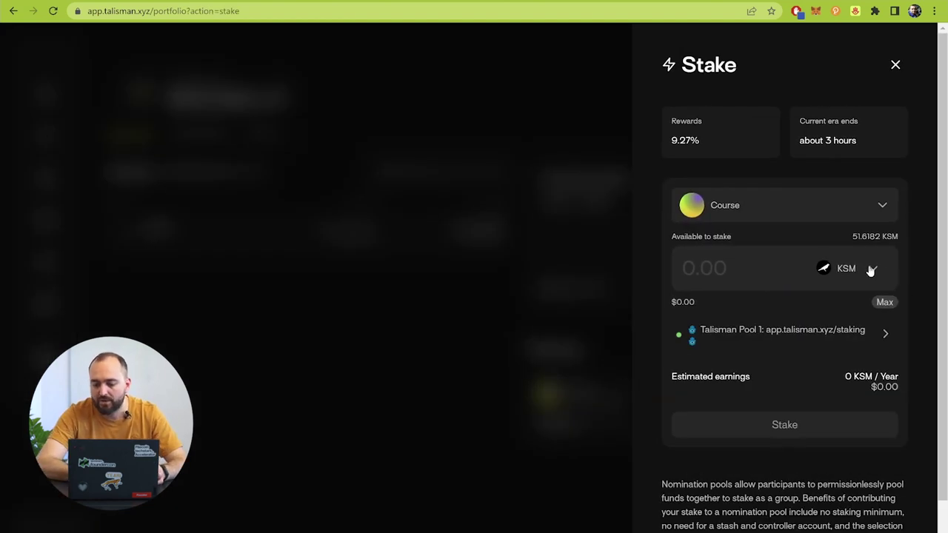
left_click(871, 270)
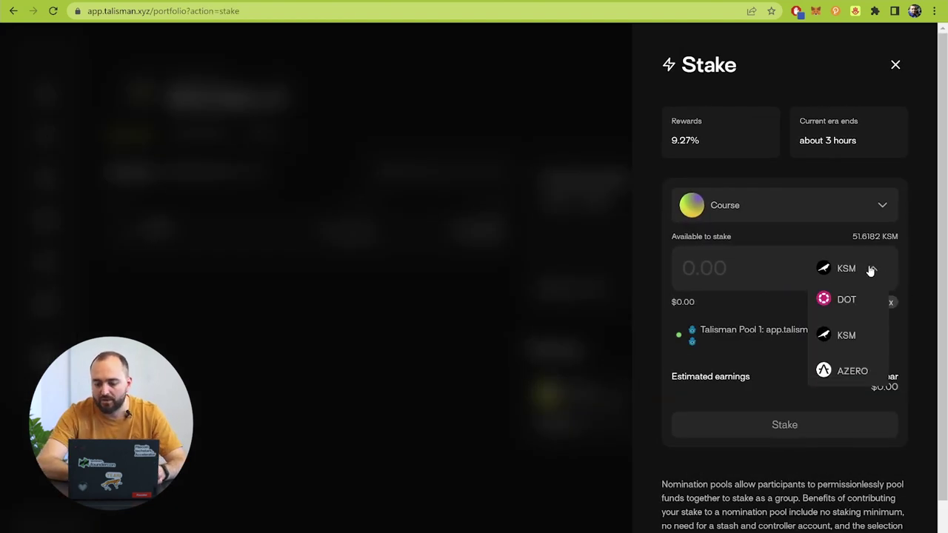
left_click(846, 335)
left_click(682, 268)
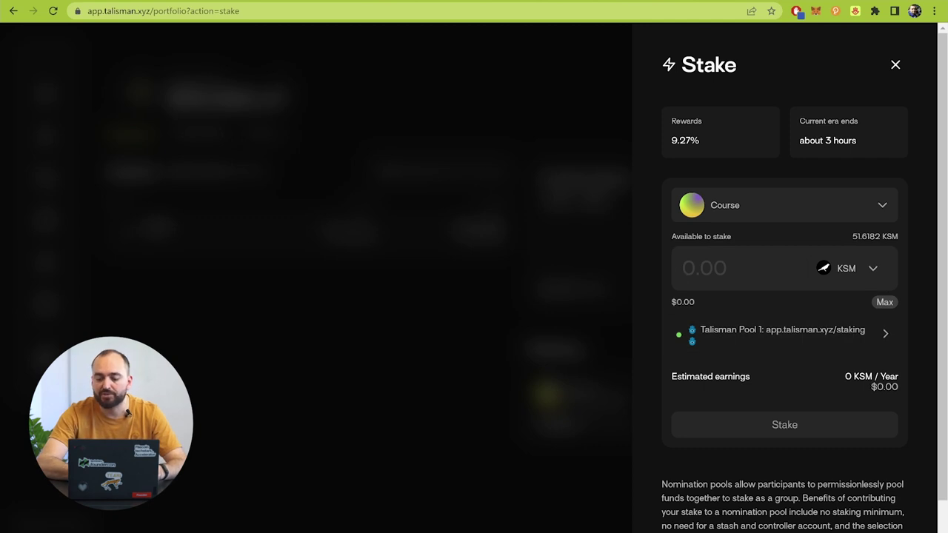
type("40")
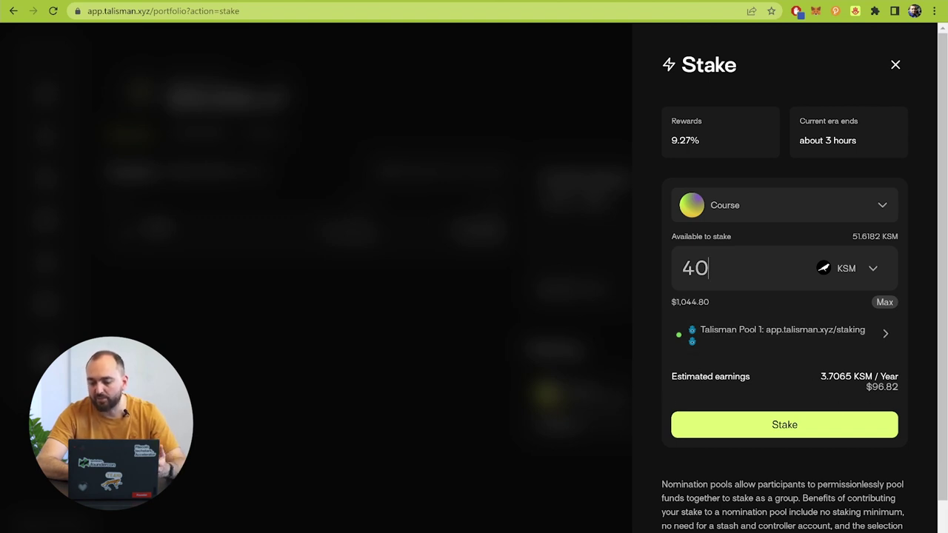
left_click_drag(819, 377, 898, 387)
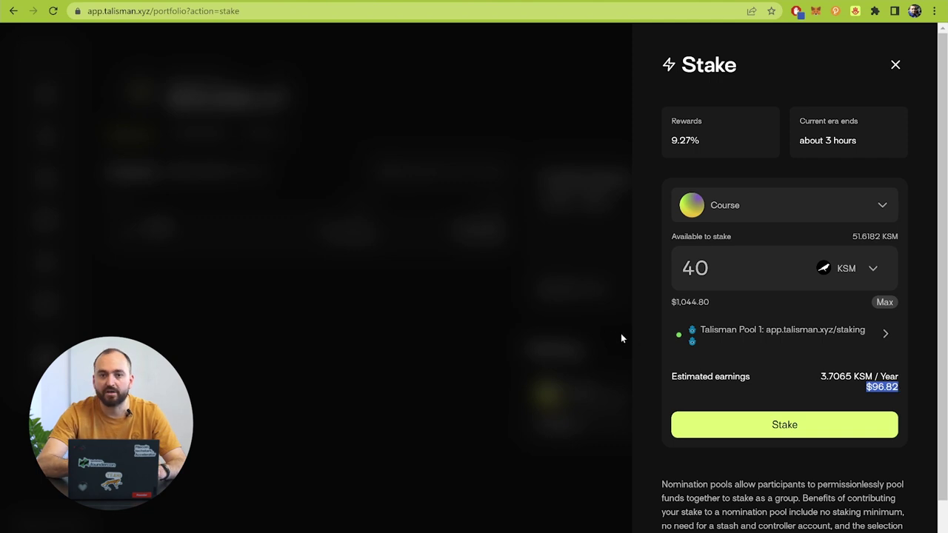
left_click(595, 331)
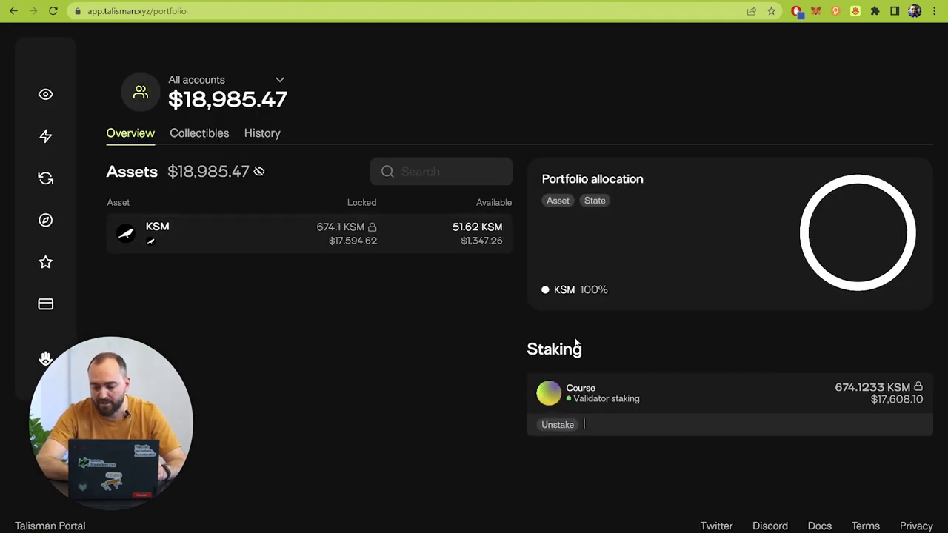
Enter a stake of 40 KSM from the Course account and expand the details of Talisman Pool 1
left_click(619, 391)
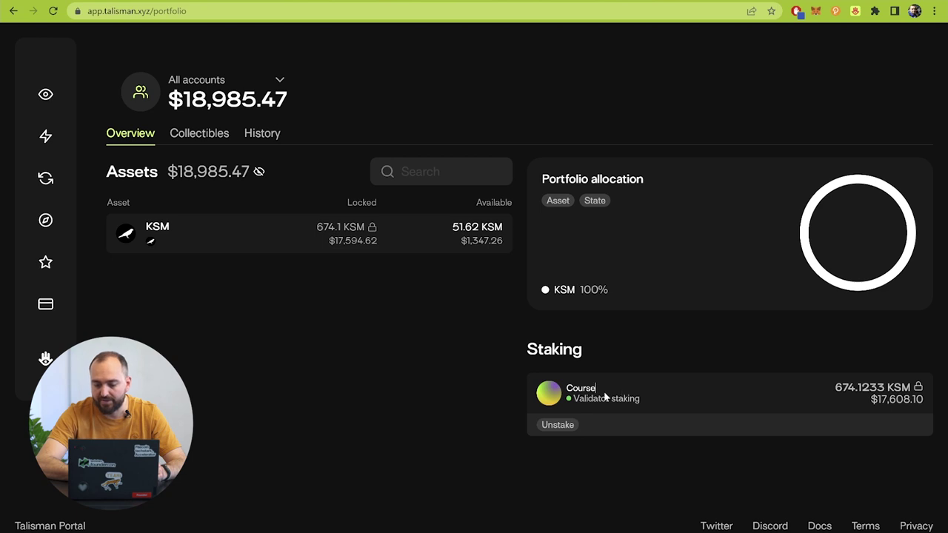
left_click(13, 11)
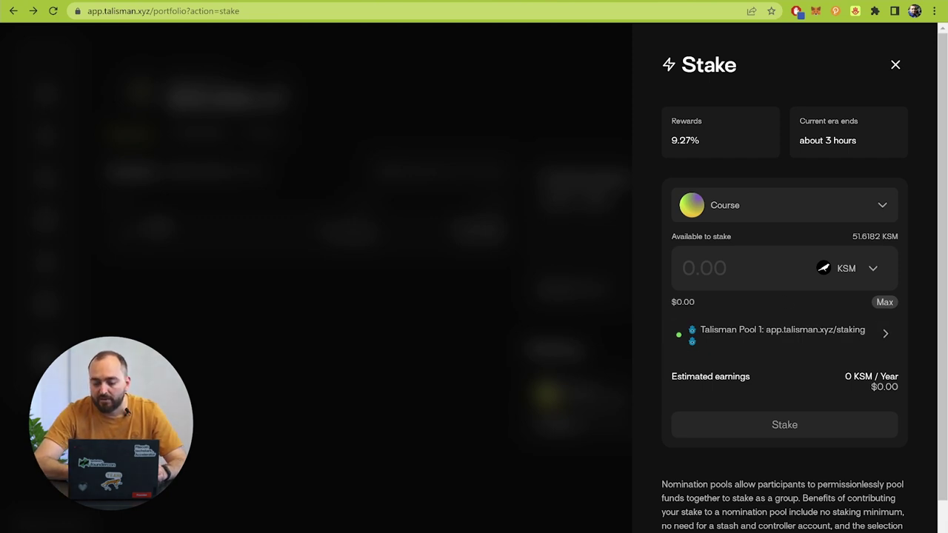
type("40")
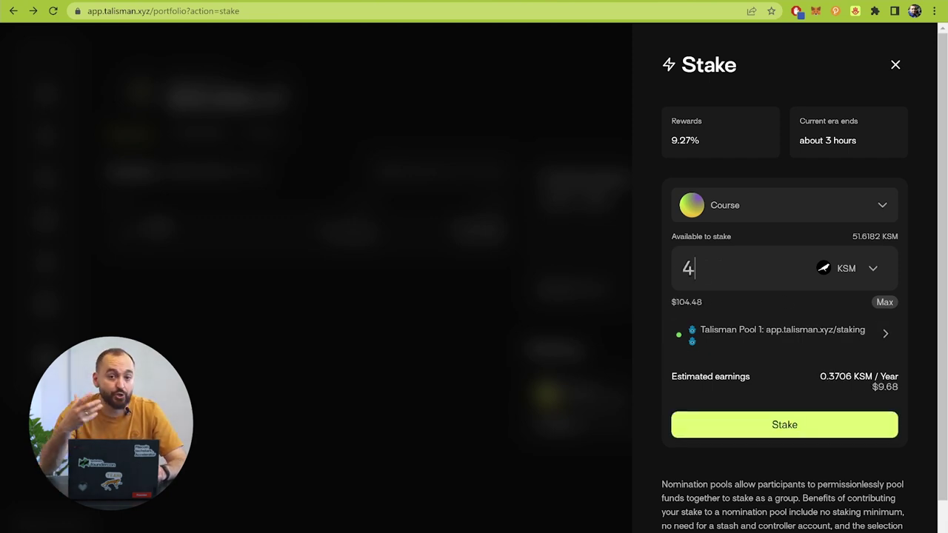
left_click(840, 343)
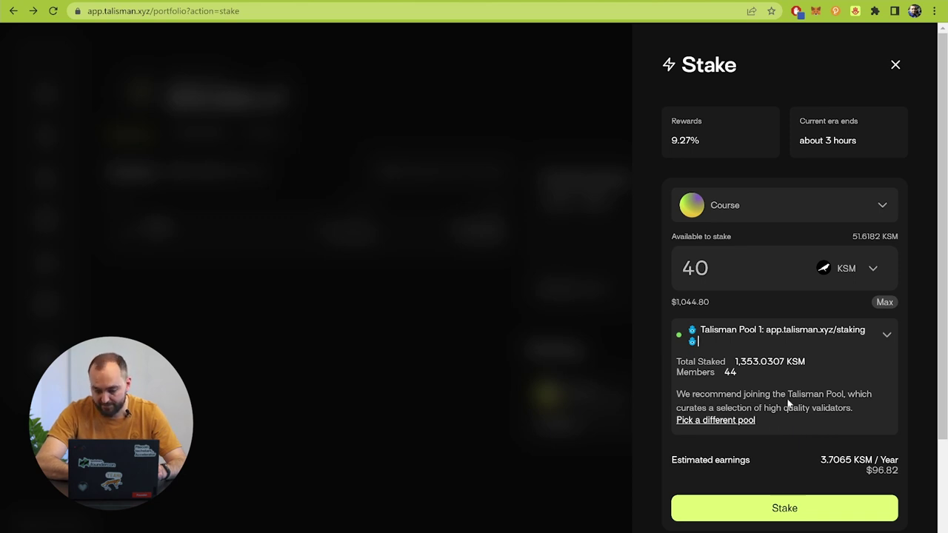
Open the choice of a different staking pool and browse several pages of alternatives, returning to the first page
left_click(749, 424)
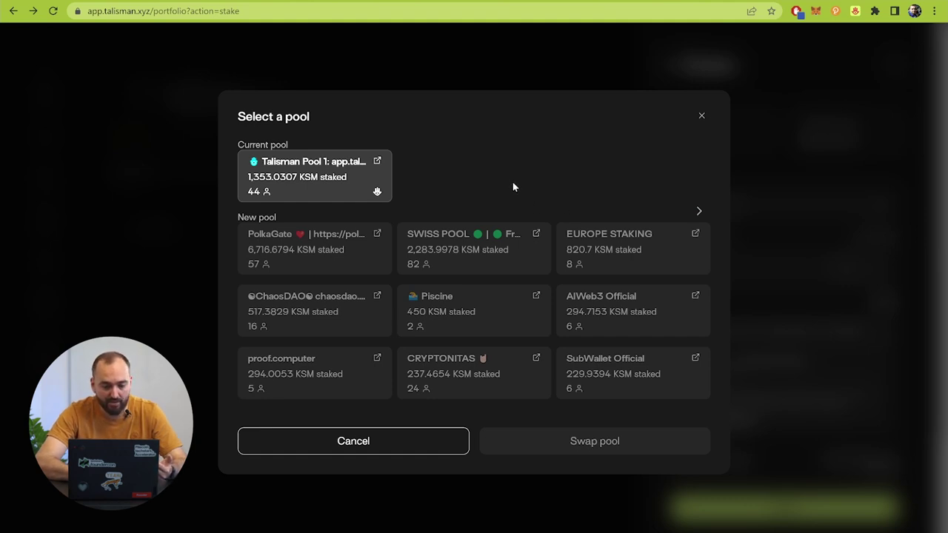
left_click(699, 212)
left_click(700, 212)
left_click(700, 211)
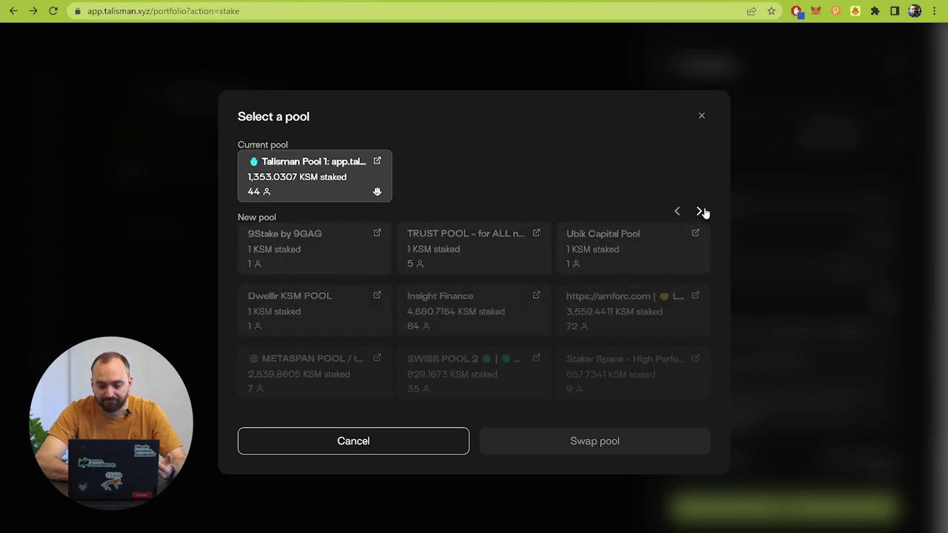
left_click(700, 212)
left_click(700, 211)
left_click(700, 212)
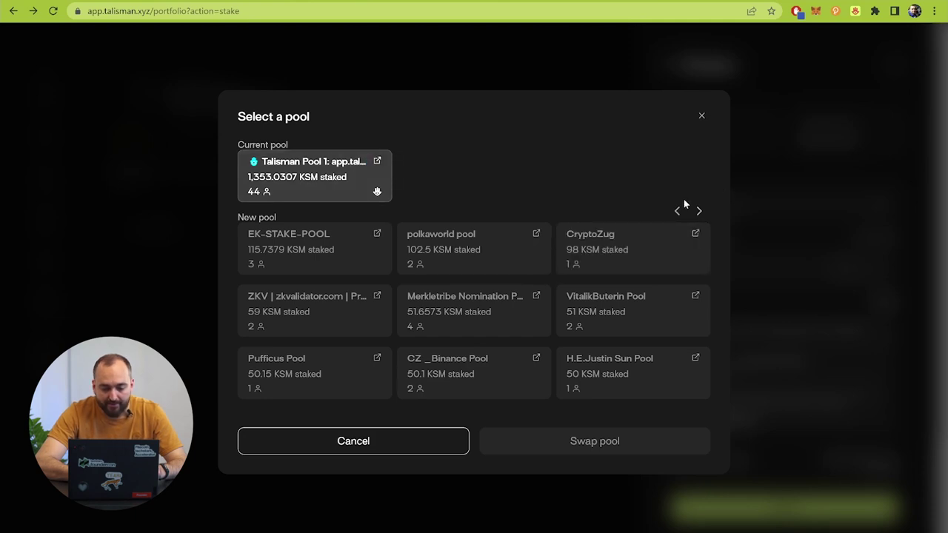
left_click(678, 211)
left_click(678, 211)
left_click(678, 211)
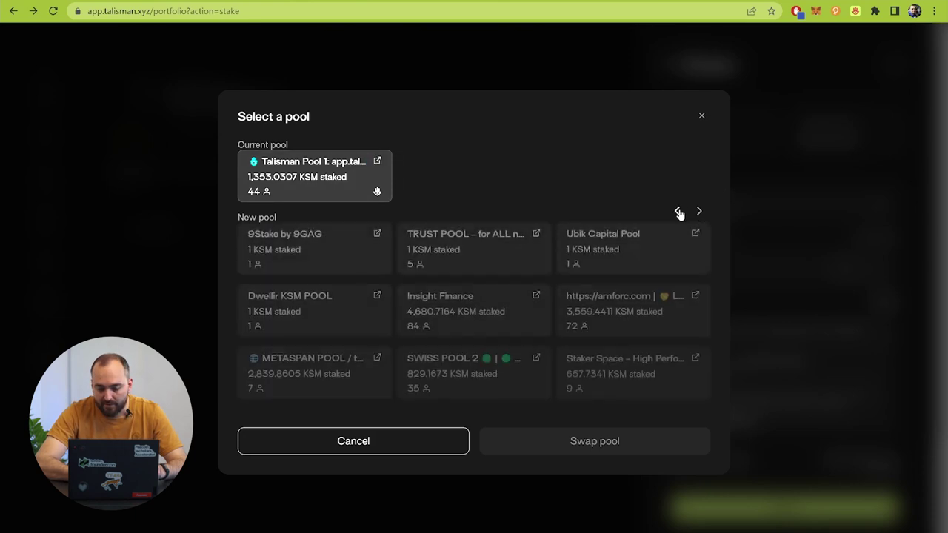
left_click(679, 211)
left_click(678, 212)
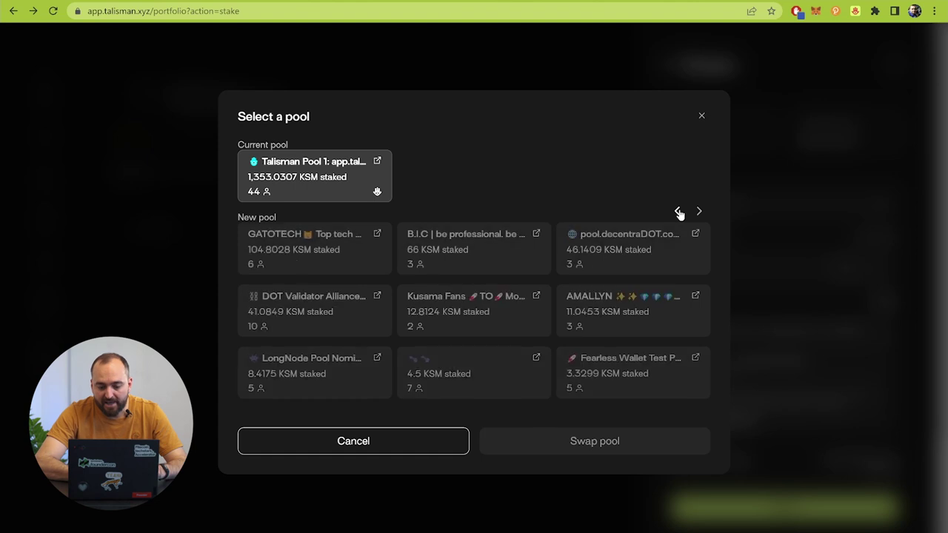
left_click(678, 213)
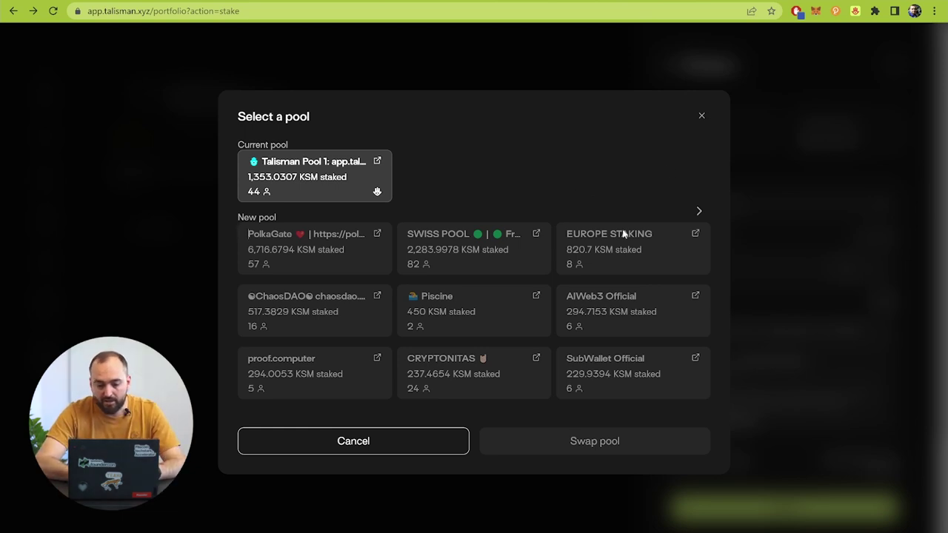
Swap the pool for the 40 KSM stake to SWISS POOL, and leave the staking form without staking
left_click(474, 263)
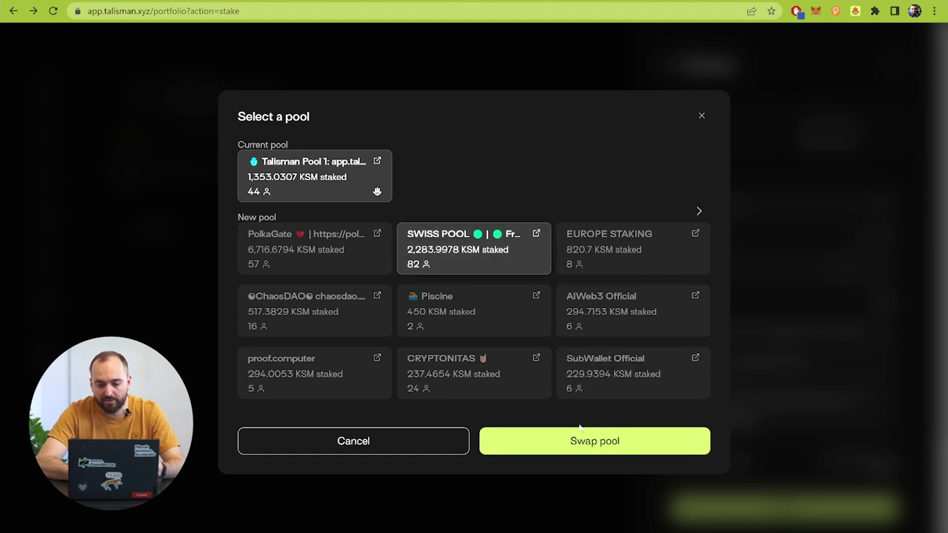
left_click(658, 444)
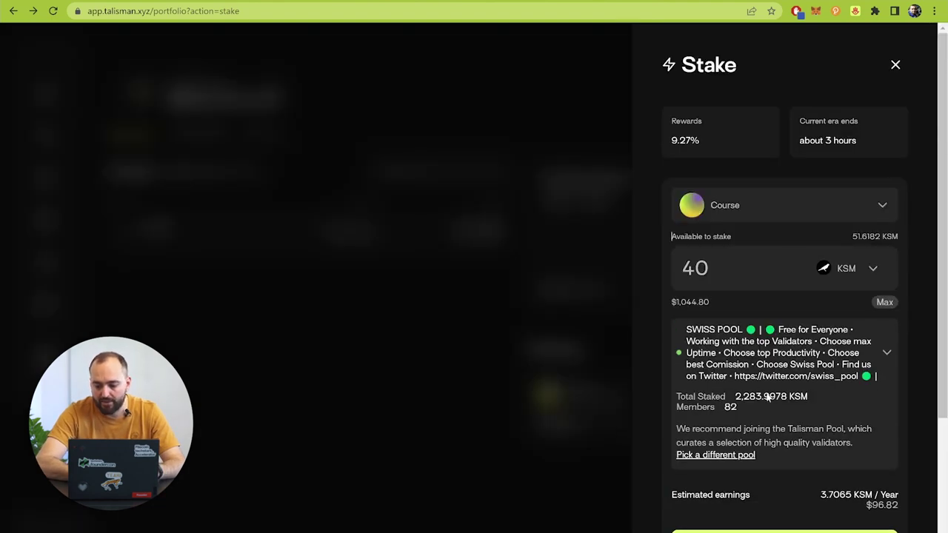
scroll(767, 397, "down", 1)
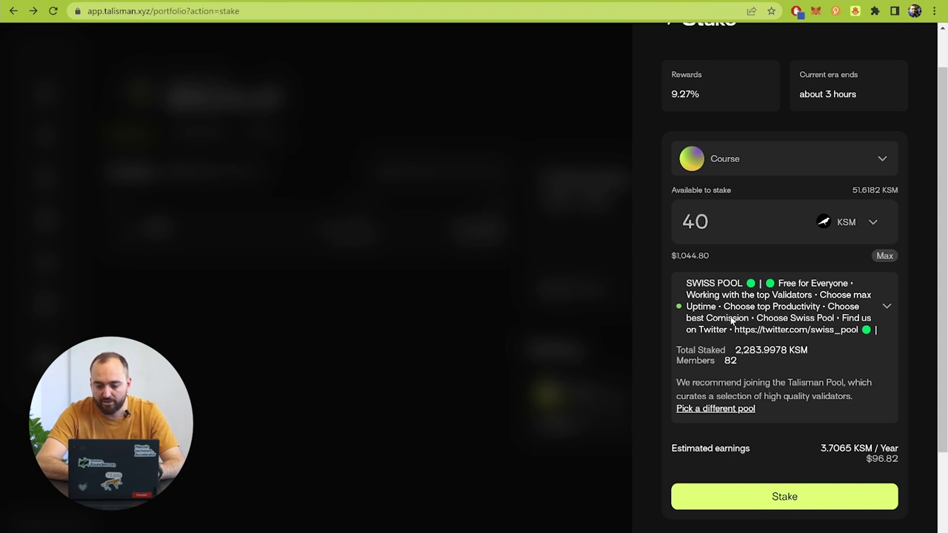
right_click(807, 317)
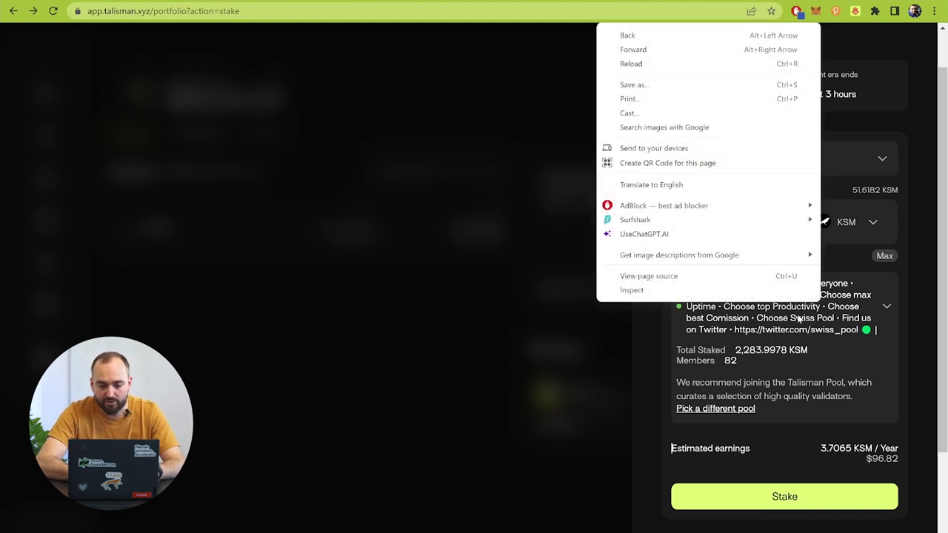
key("Escape")
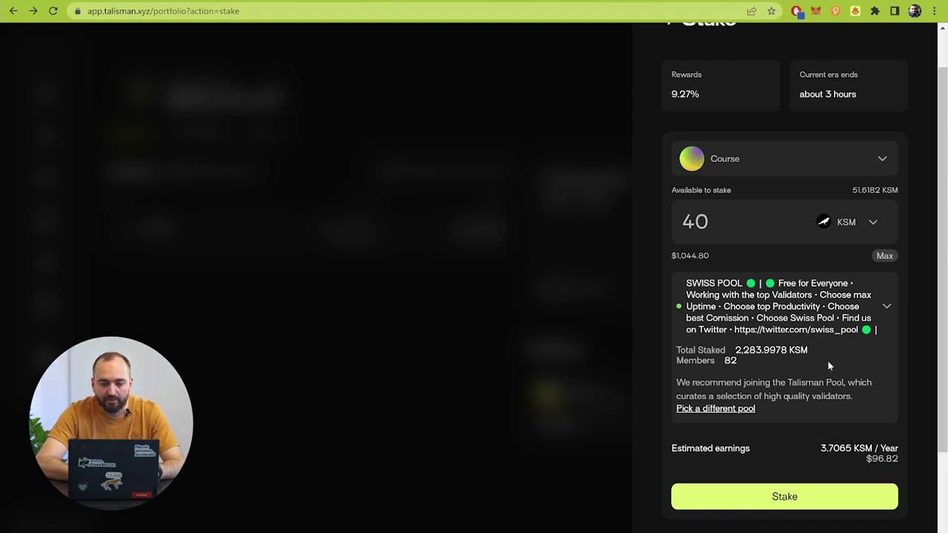
scroll(827, 342, "down", 1)
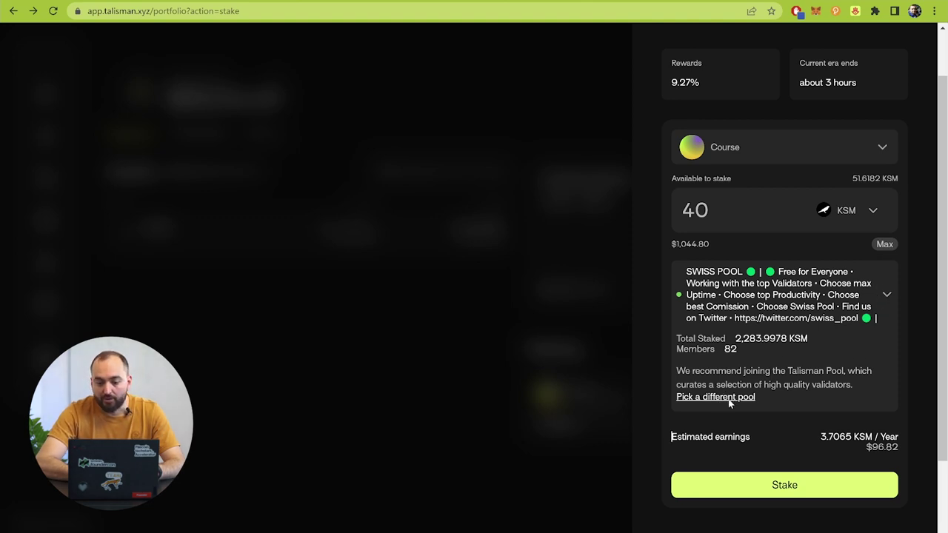
key("ctrl+shift+Right")
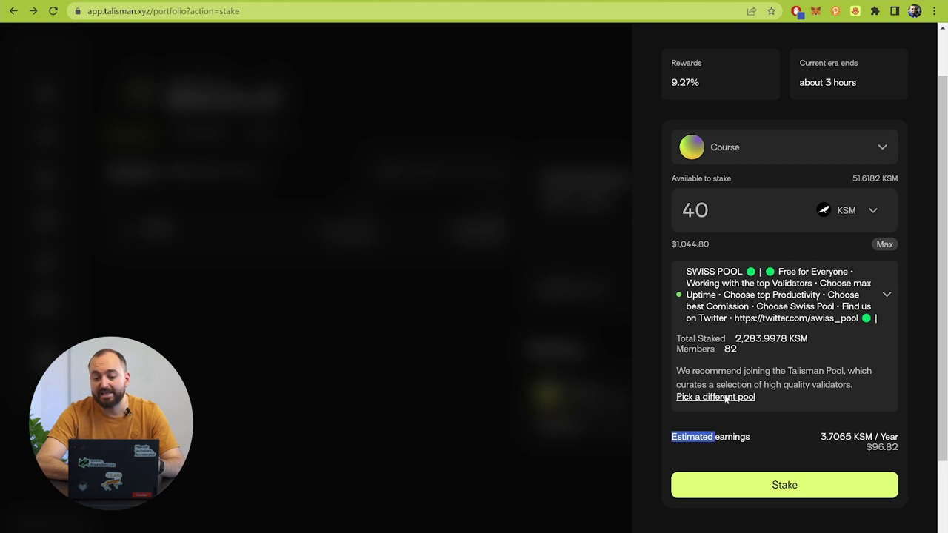
key("Left")
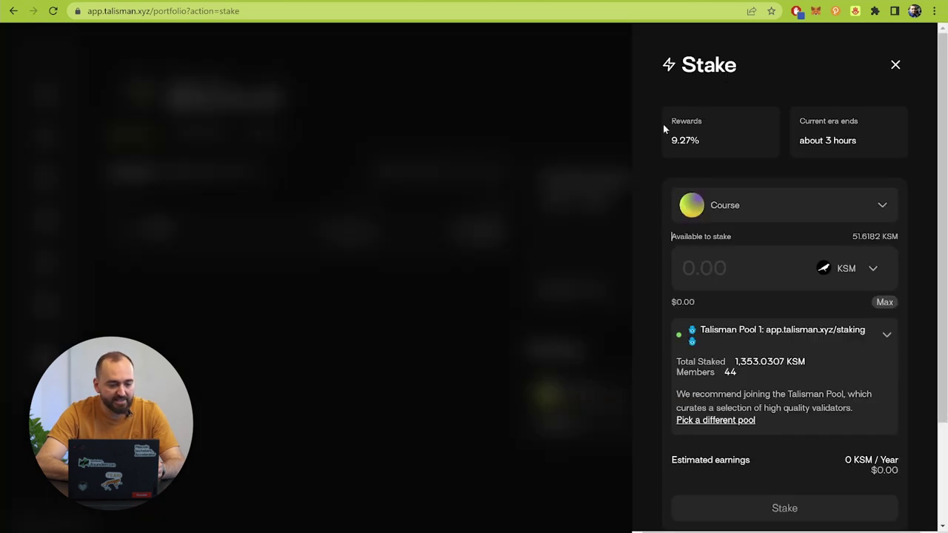
left_click(895, 65)
Set up a transport of 1 KSM from the Course account with kusama as the source network and a destination network selected
left_click(45, 178)
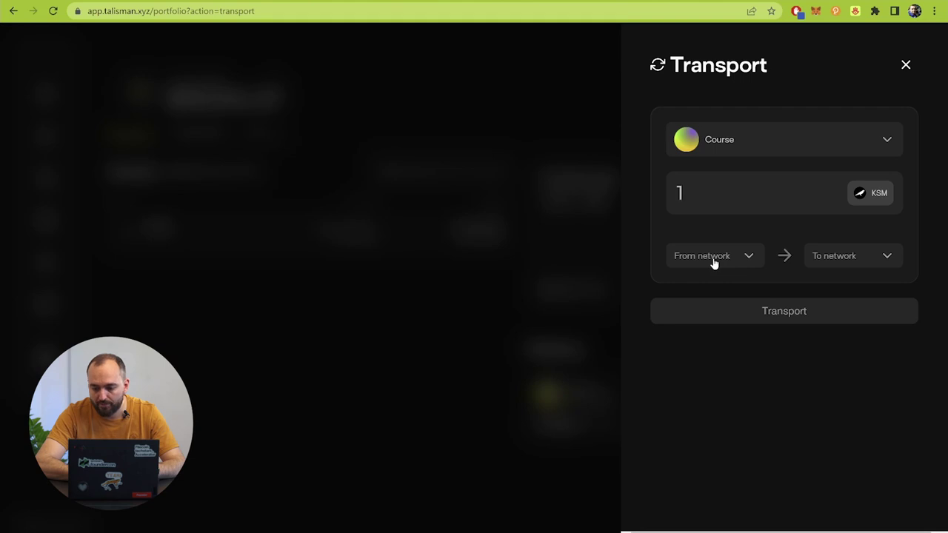
left_click(713, 263)
left_click(709, 285)
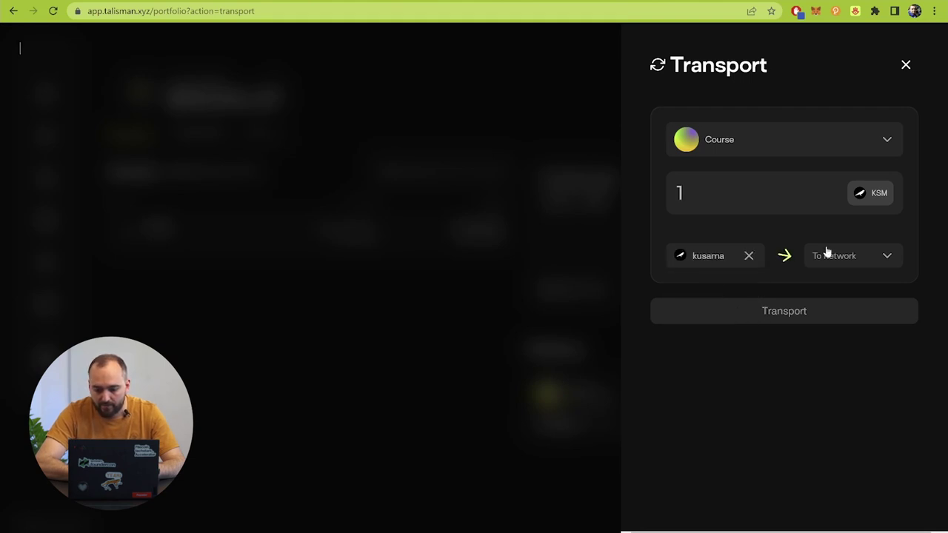
left_click(835, 255)
left_click(834, 351)
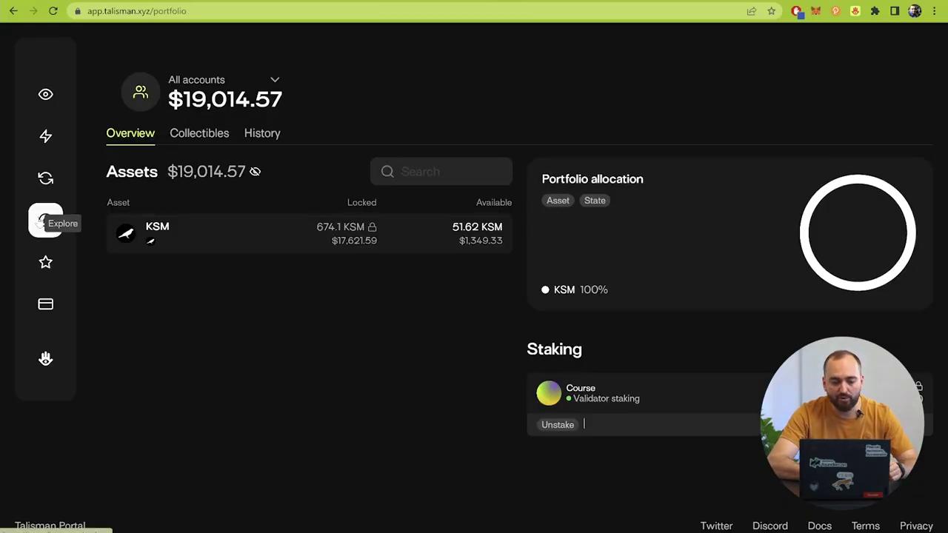
Look through the Explore catalogue, filter it by Crowdloans, and show all projects again
left_click(45, 220)
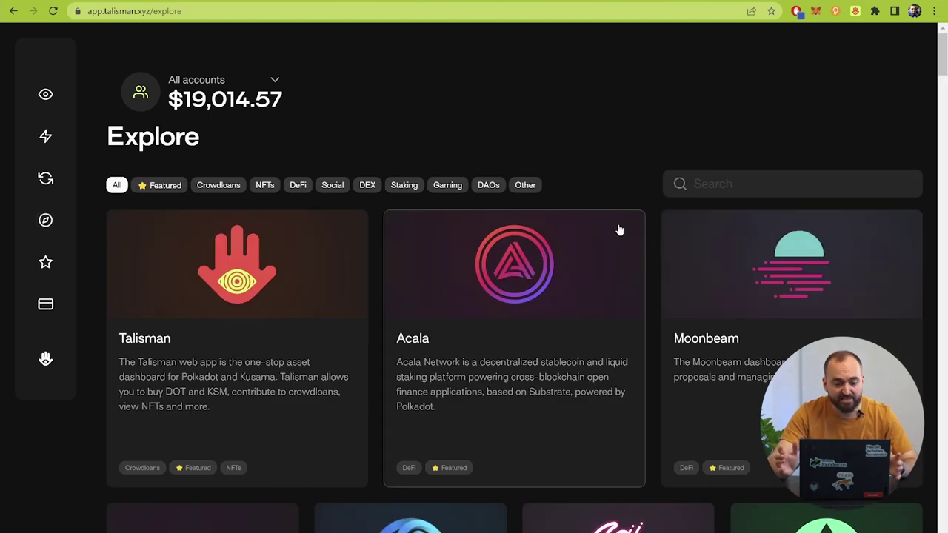
scroll(644, 229, "down", 2)
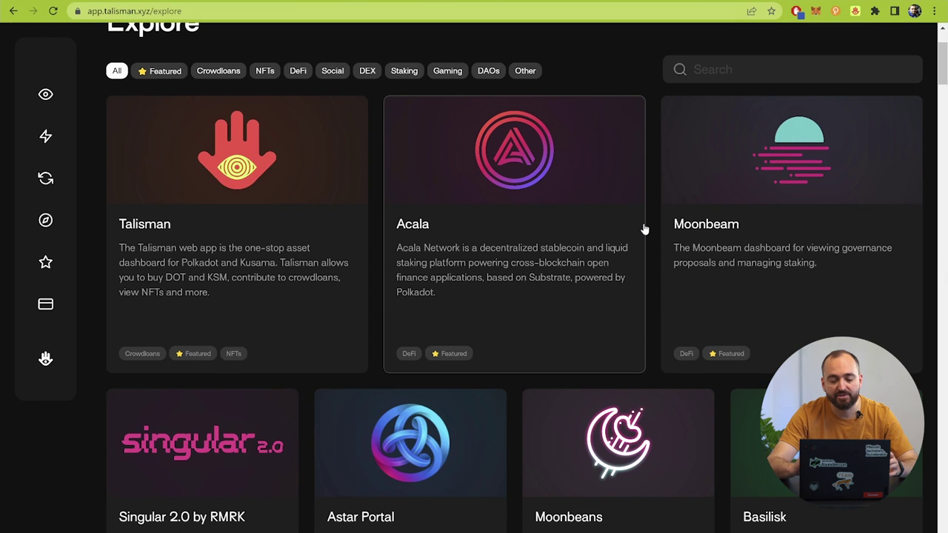
scroll(644, 229, "up", 2)
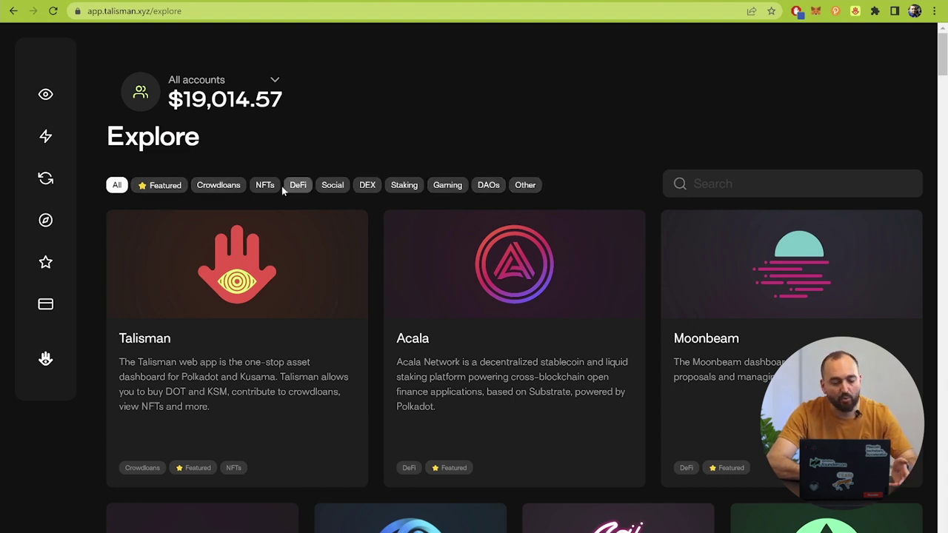
left_click(220, 186)
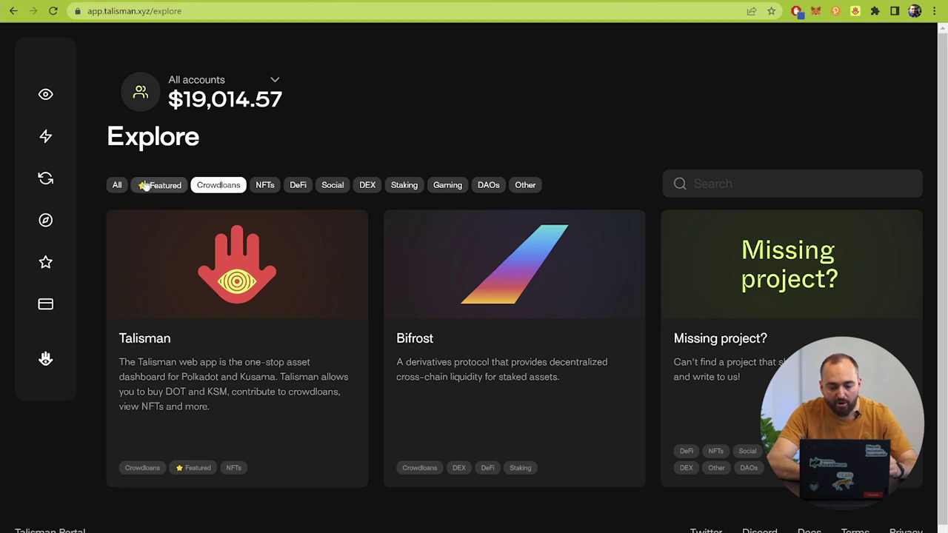
left_click(117, 186)
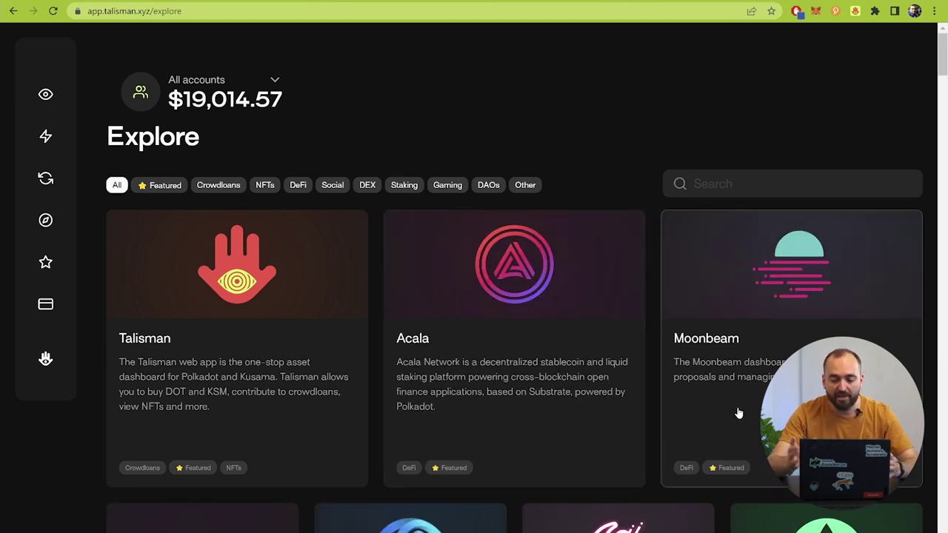
Open the Moonbeam dashboard from the Explore catalogue and return to the Talisman project list
left_click(752, 363)
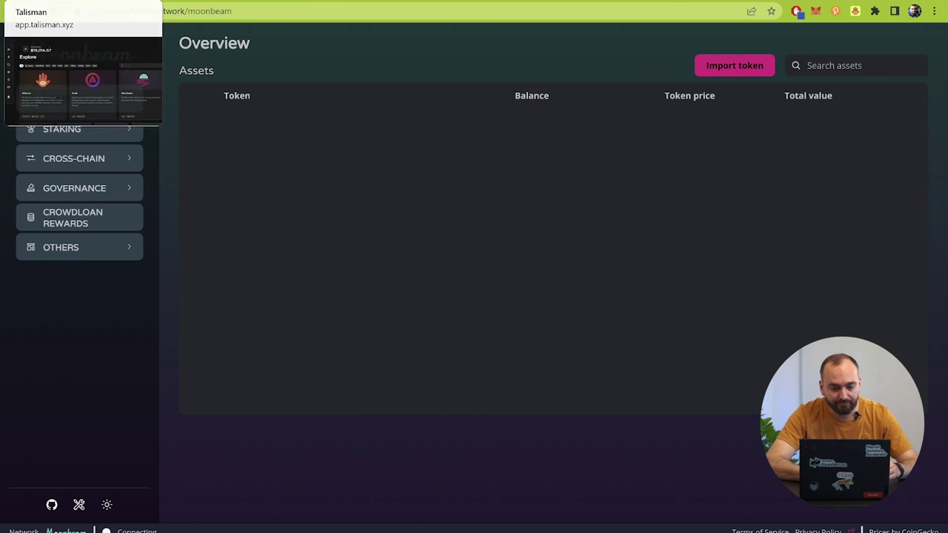
left_click(82, 0)
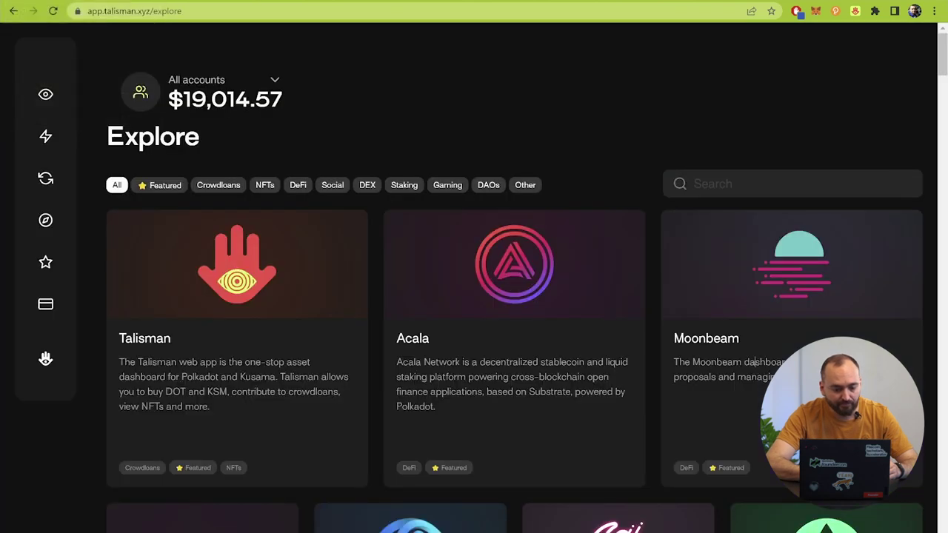
scroll(617, 311, "down", 2)
left_click(617, 311)
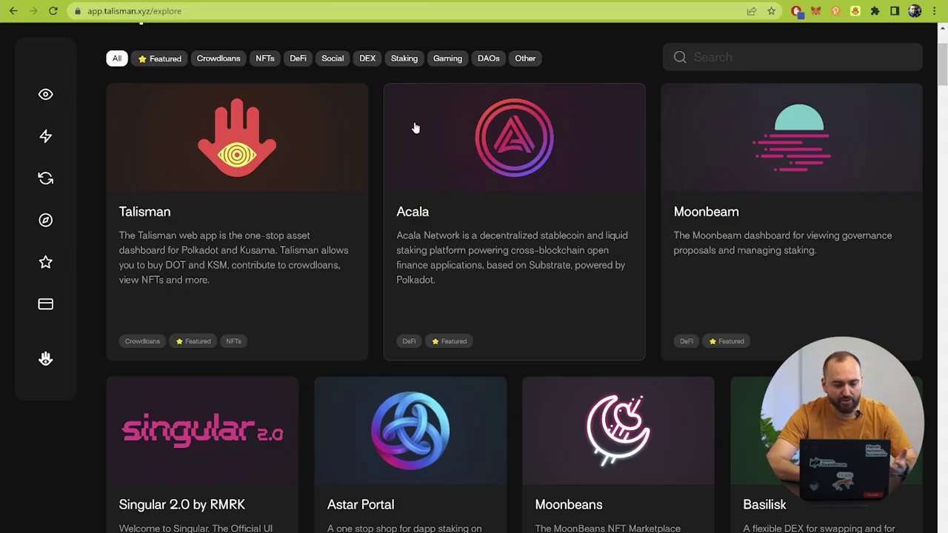
Browse the Explore project cards far down the catalogue and back up towards the featured projects
scroll(591, 195, "down", 15)
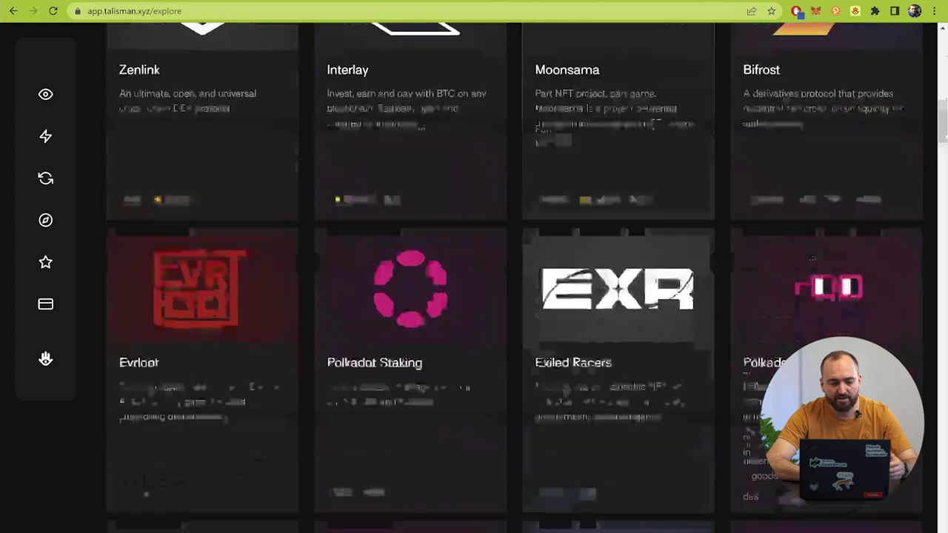
scroll(651, 279, "down", 20)
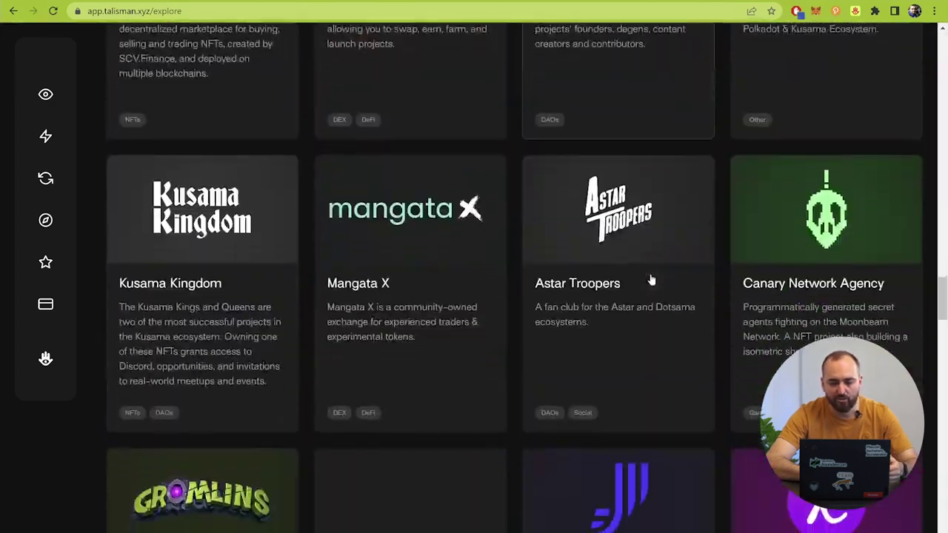
scroll(651, 280, "down", 20)
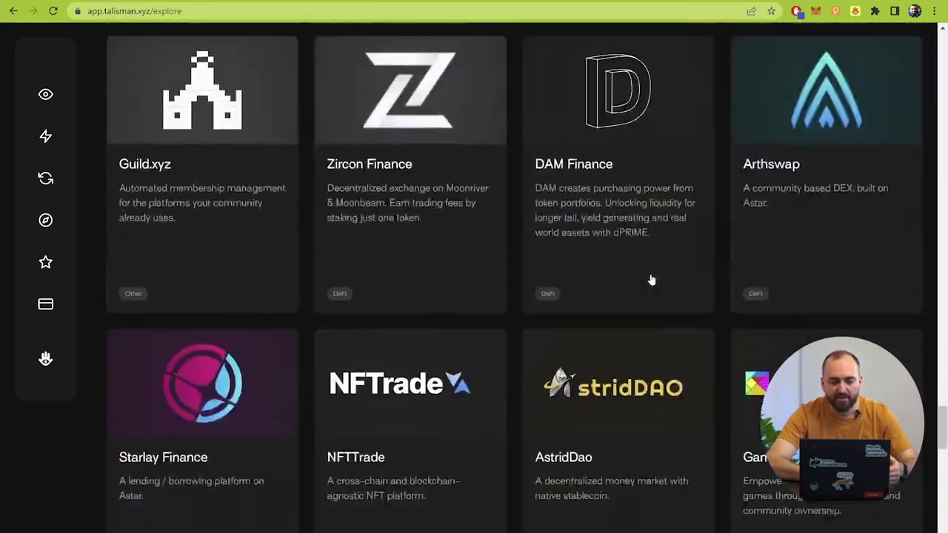
scroll(651, 279, "down", 3)
scroll(651, 279, "up", 20)
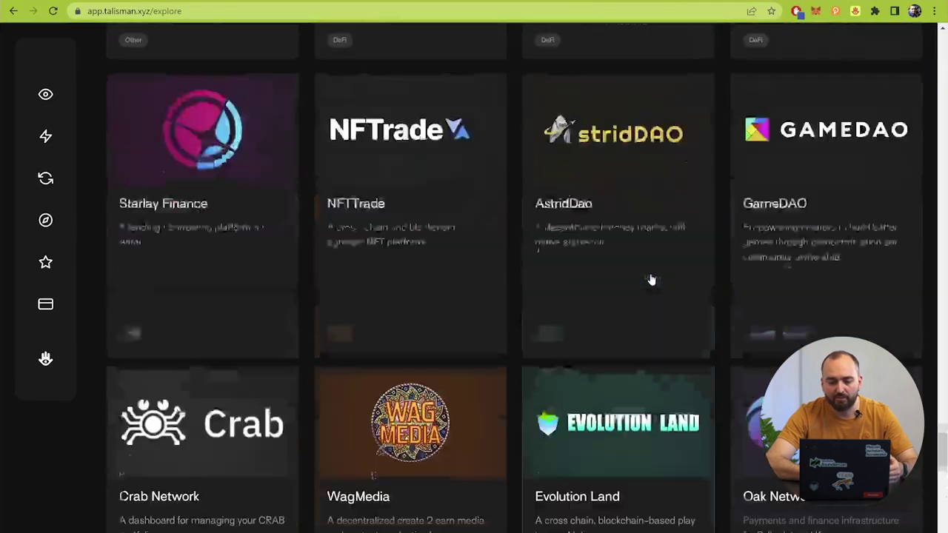
scroll(651, 279, "up", 20)
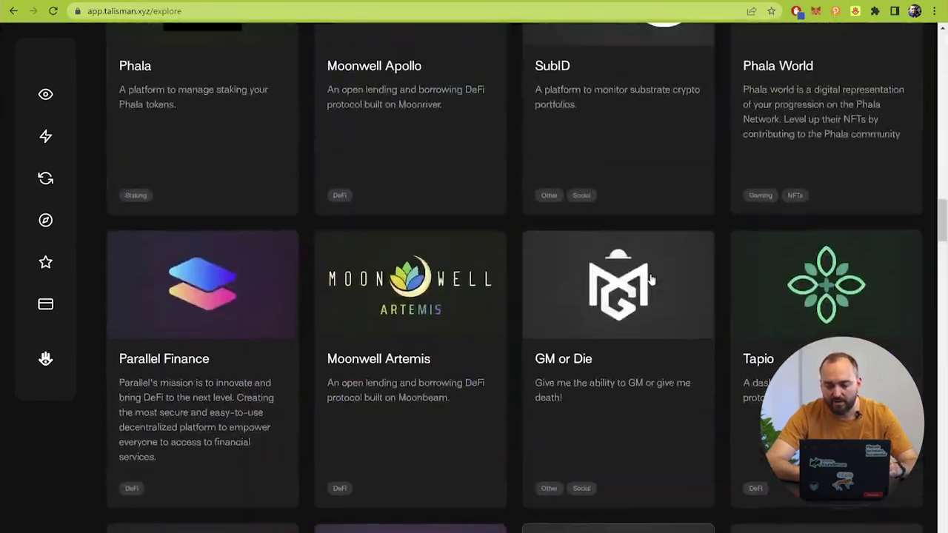
scroll(651, 279, "up", 8)
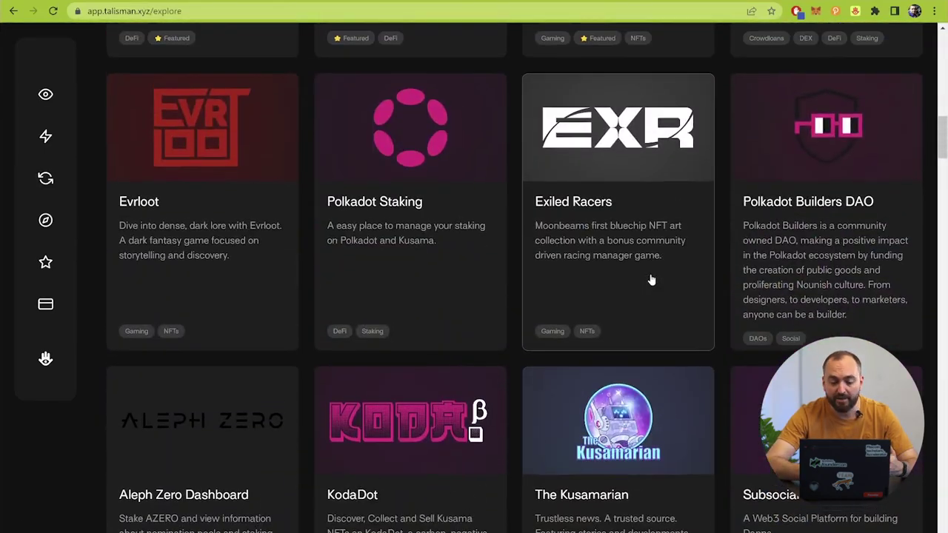
Leave the Explore catalogue for the Crowdloans page and browse the Polkadot crowdloans filtered by Winner
scroll(651, 279, "up", 7)
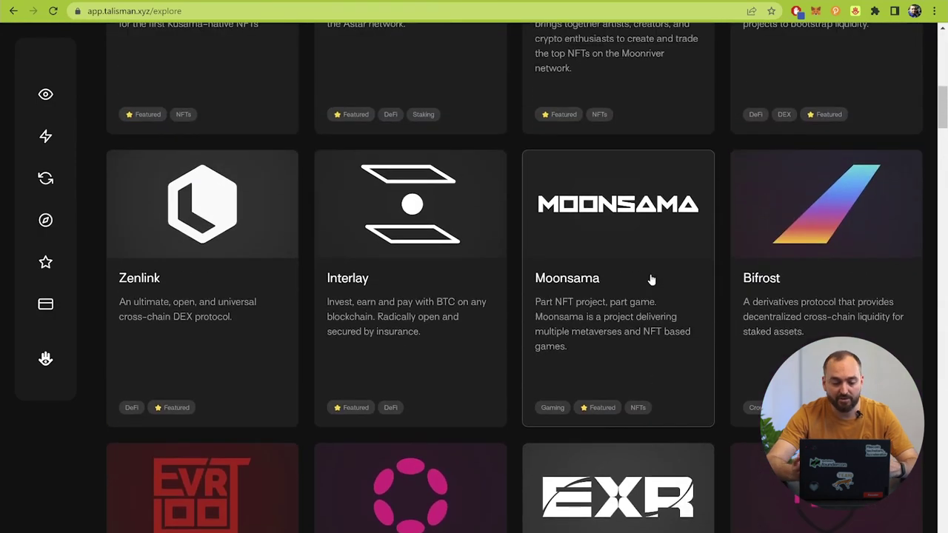
scroll(651, 279, "up", 6)
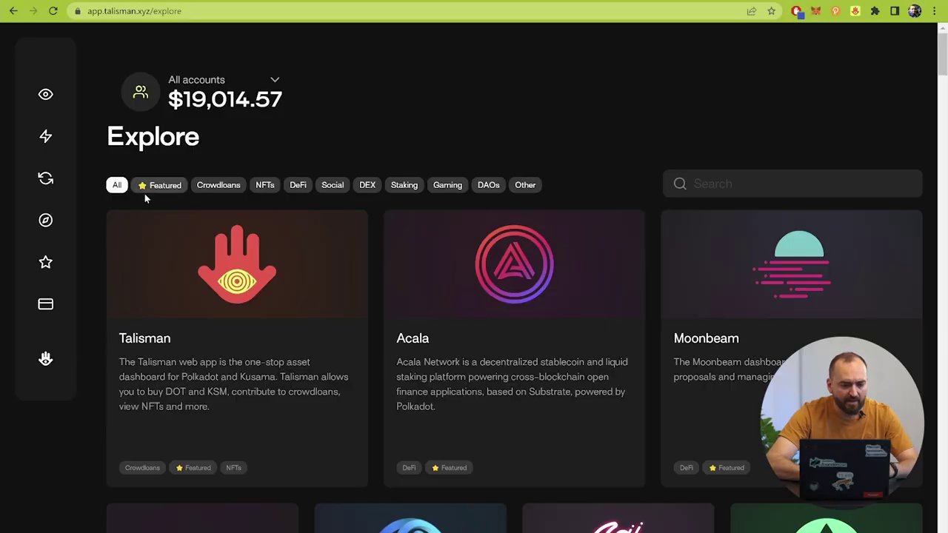
left_click(45, 262)
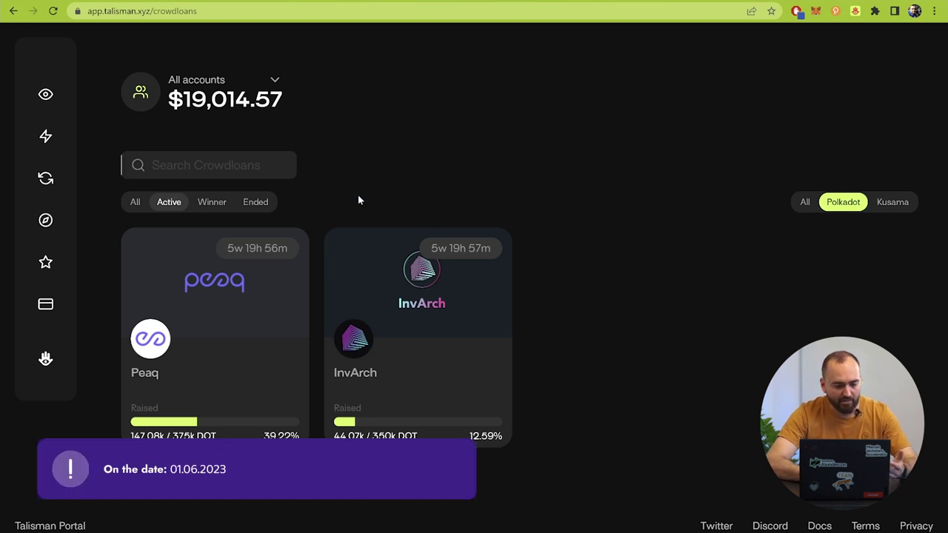
left_click(211, 202)
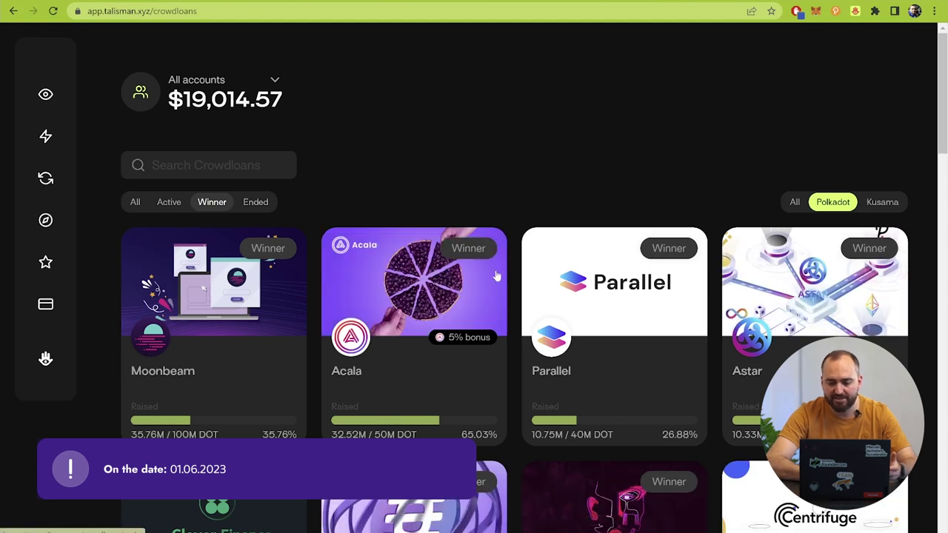
scroll(496, 276, "down", 10)
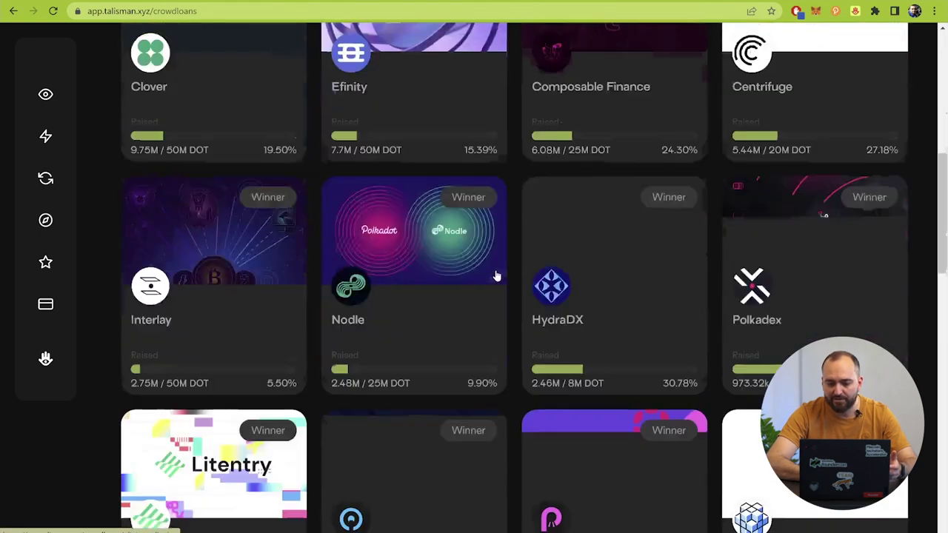
scroll(496, 276, "down", 1)
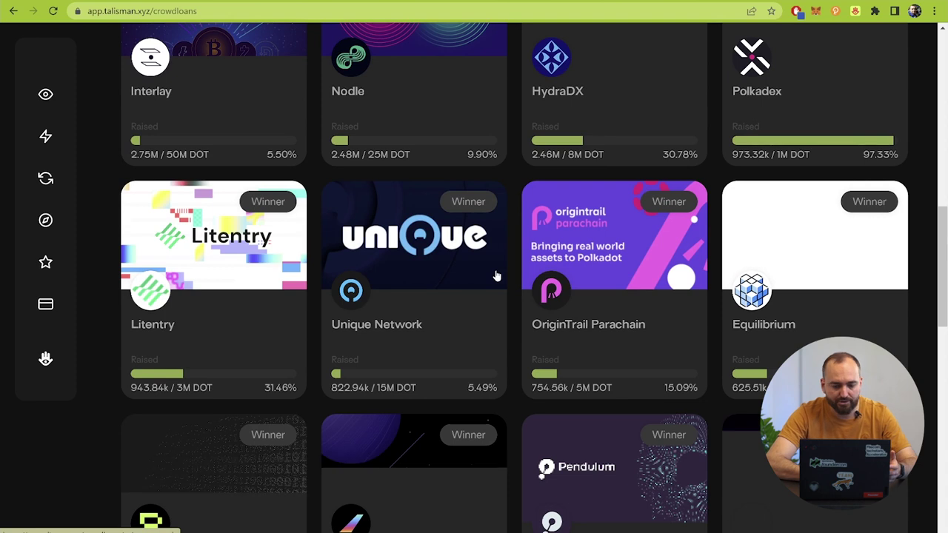
scroll(497, 277, "down", 3)
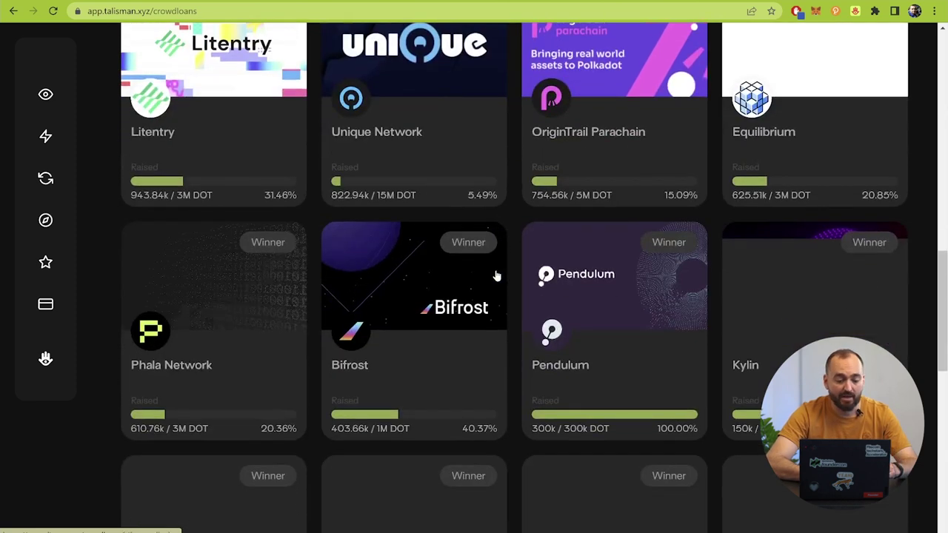
Filter the crowdloans by Ended on the Kusama network and look through the project cards
left_click(259, 203)
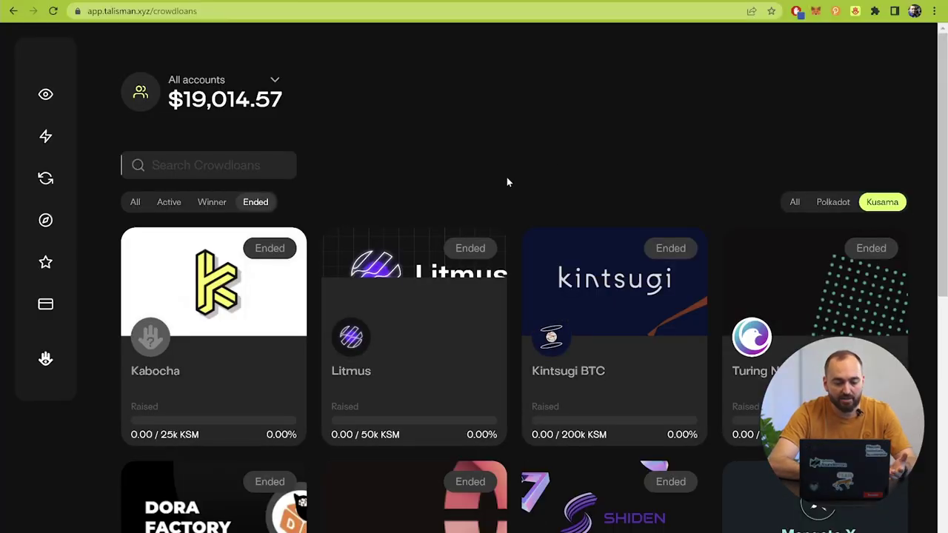
scroll(508, 182, "down", 3)
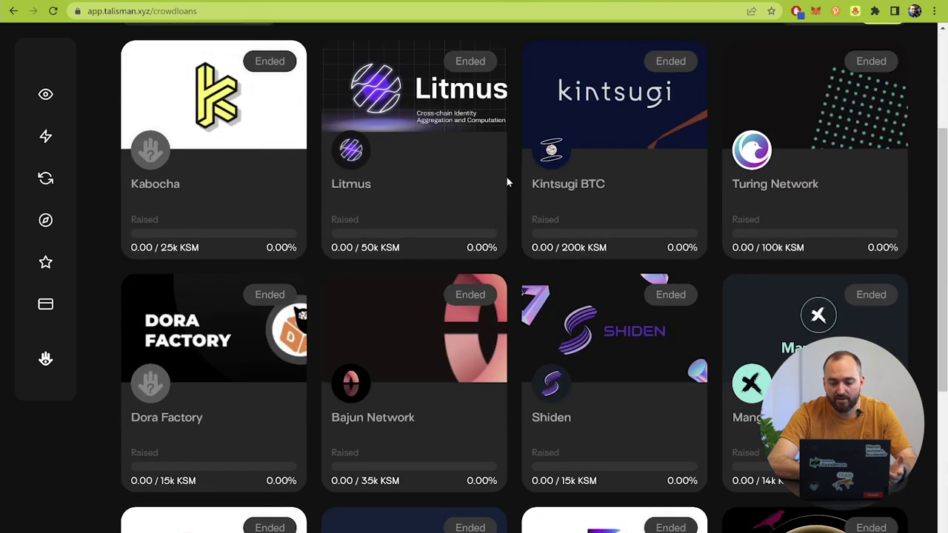
scroll(508, 182, "down", 2)
scroll(508, 181, "down", 1)
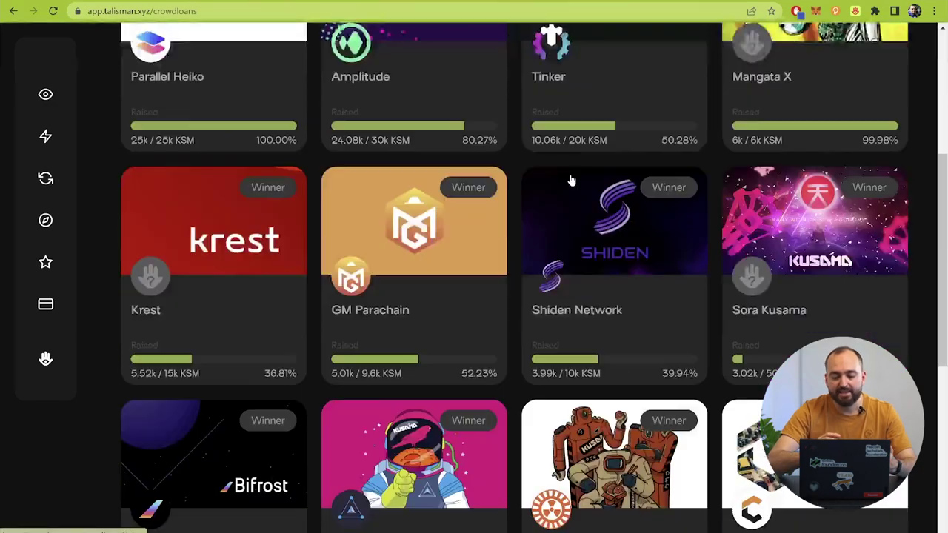
Show the Winner crowdloans on Kusama and skim the project cards
scroll(570, 180, "down", 3)
scroll(570, 180, "up", 8)
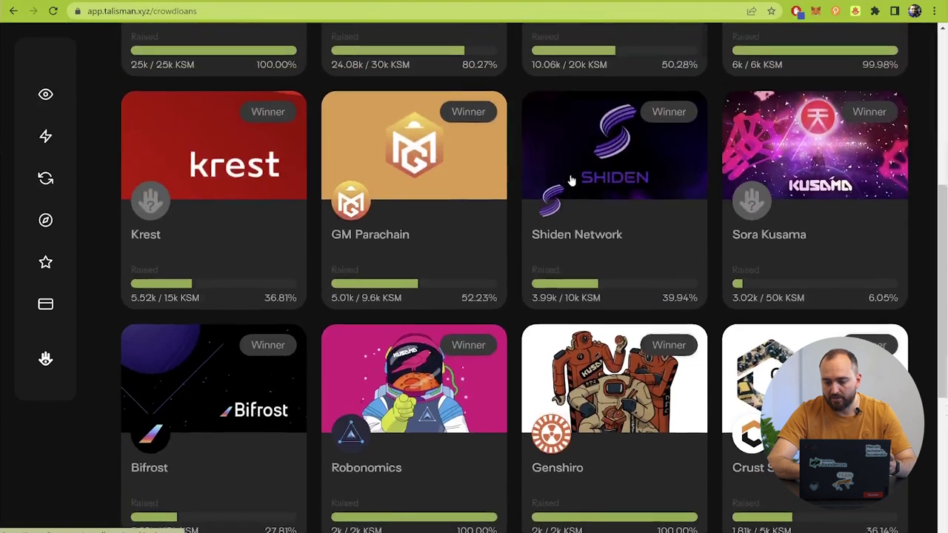
scroll(570, 180, "up", 2)
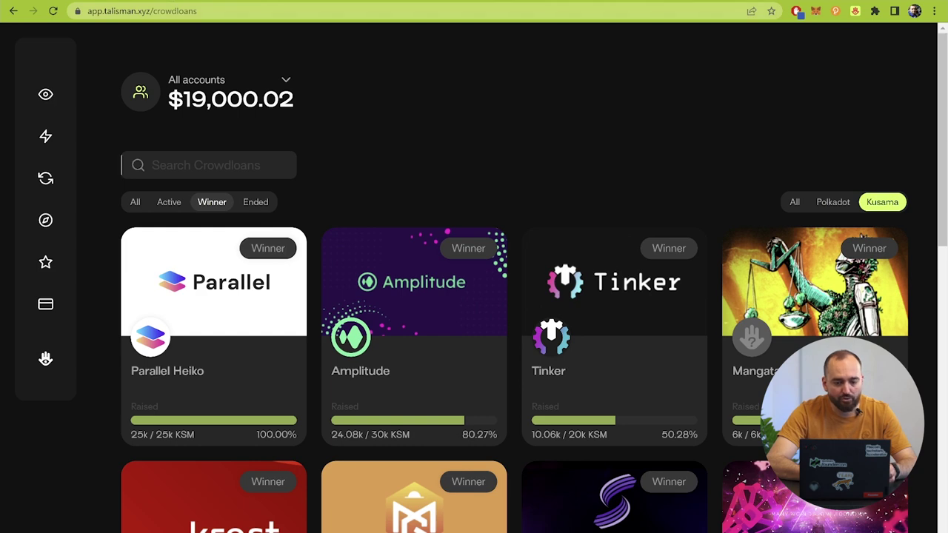
Open the Subscan Kusama explorer in a new browser tab and examine the Parachain Connection Status diagram
key("ctrl+t")
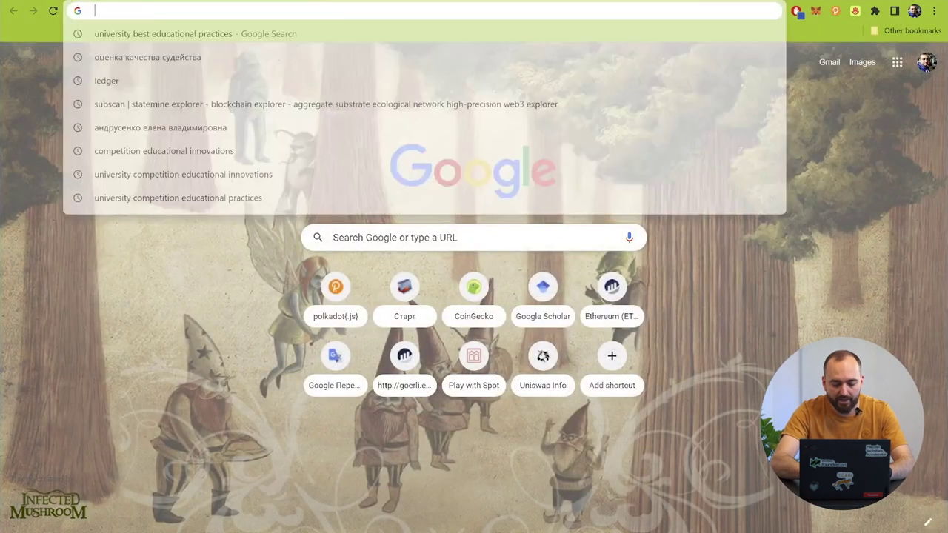
type("su")
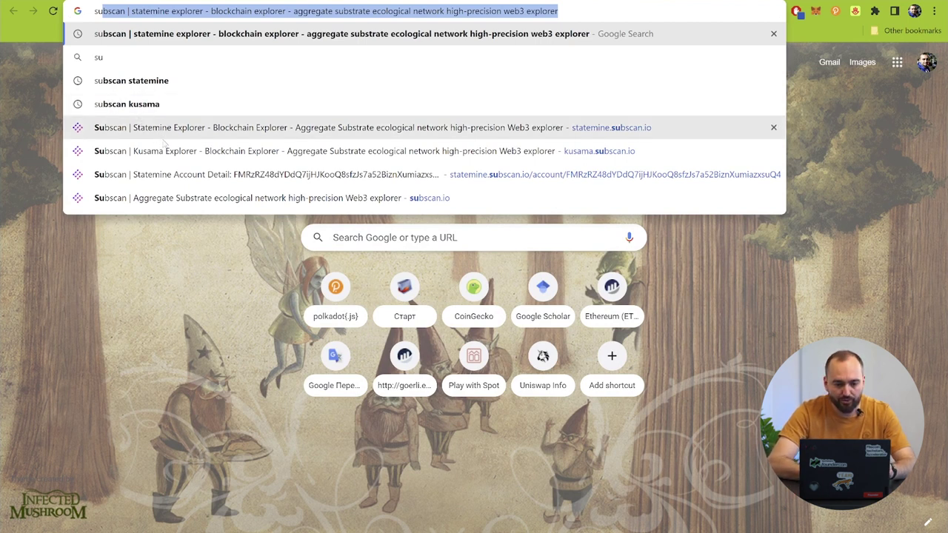
left_click(187, 149)
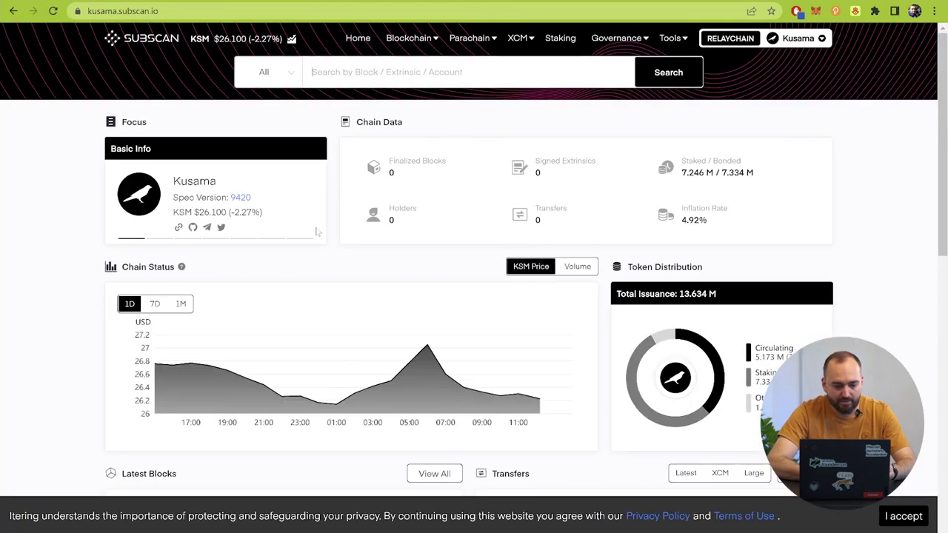
scroll(864, 163, "down", 10)
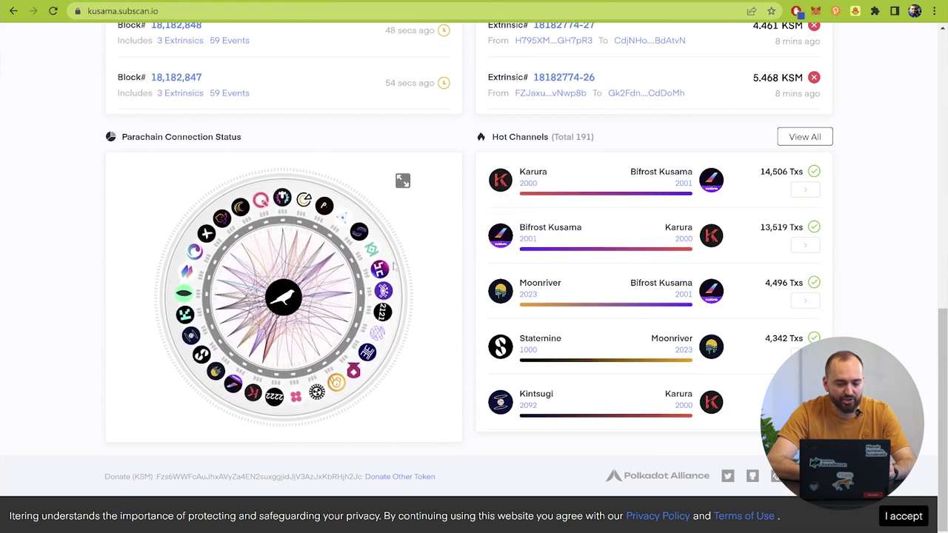
mouse_move(344, 224)
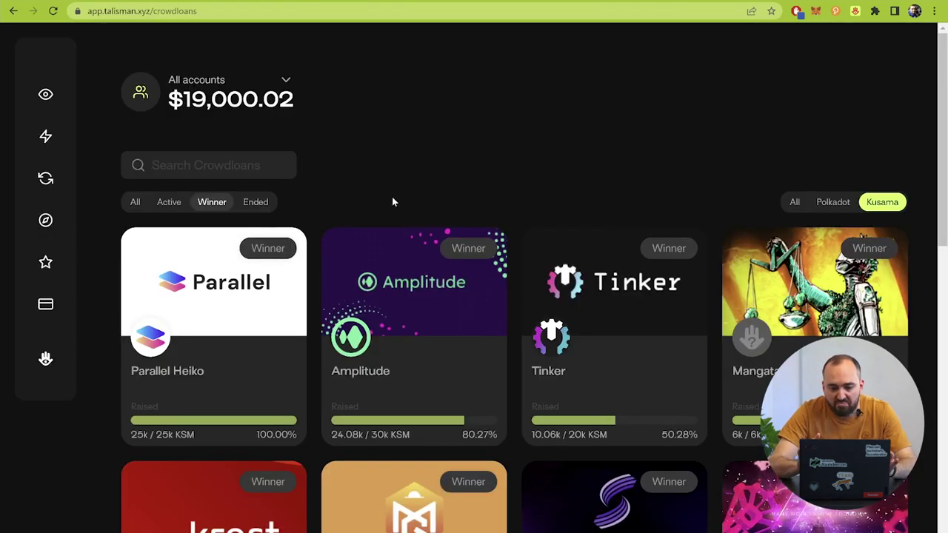
Switch back to Talisman to review the winning Kusama crowdloans, and compare them with the parachains in Subscan's connection diagram
scroll(404, 201, "down", 8)
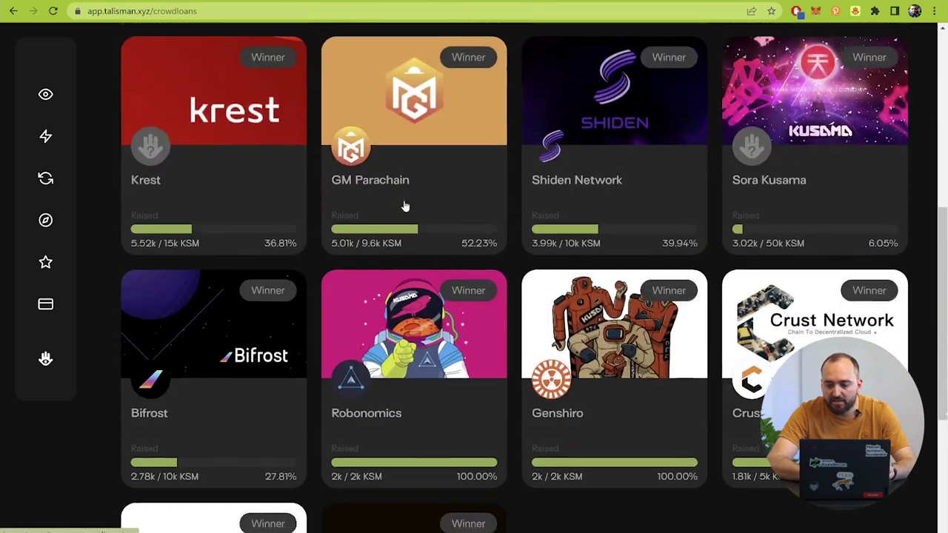
scroll(404, 206, "up", 1)
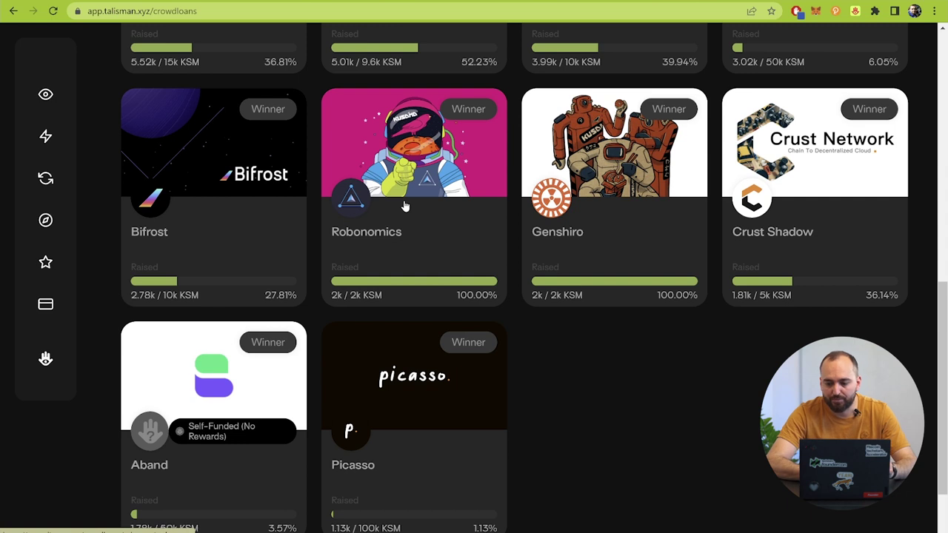
scroll(405, 206, "up", 3)
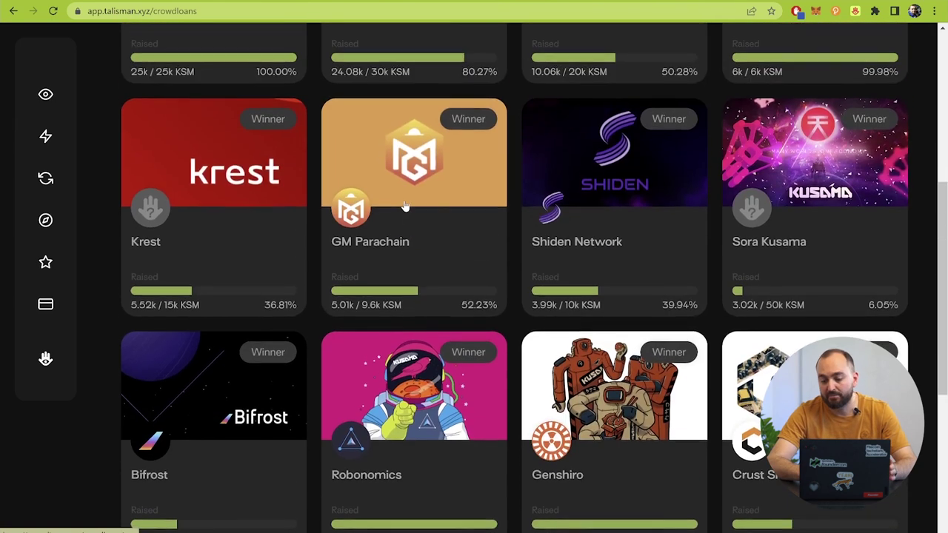
scroll(405, 206, "up", 2)
scroll(405, 207, "up", 1)
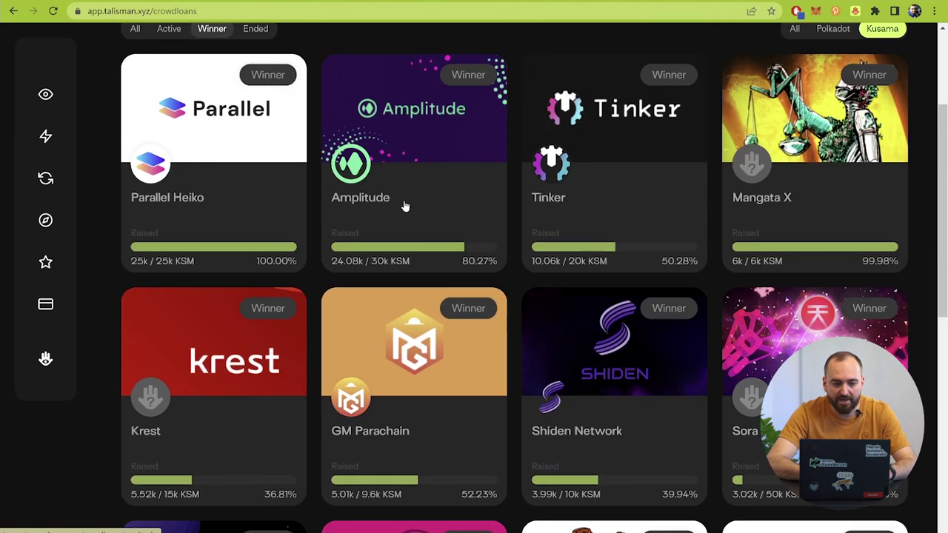
scroll(404, 206, "up", 2)
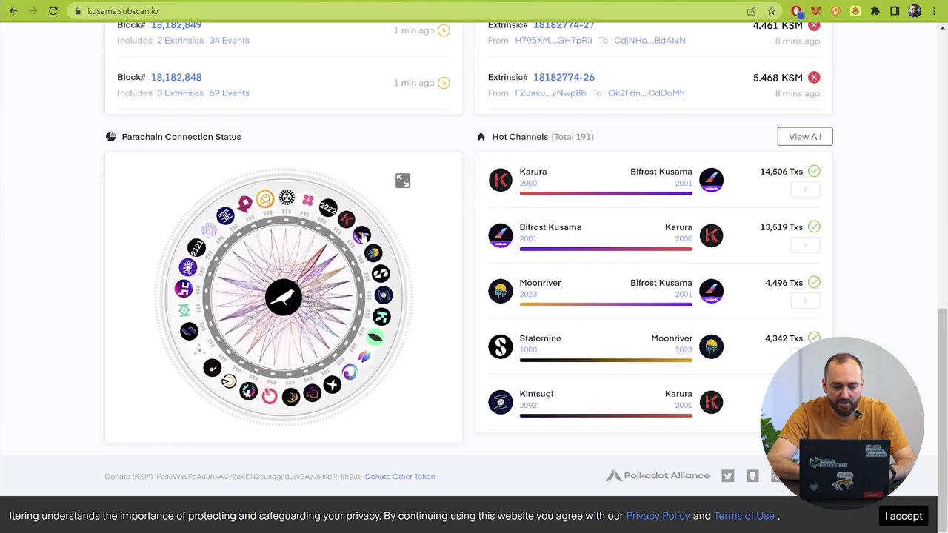
mouse_move(362, 236)
mouse_move(334, 214)
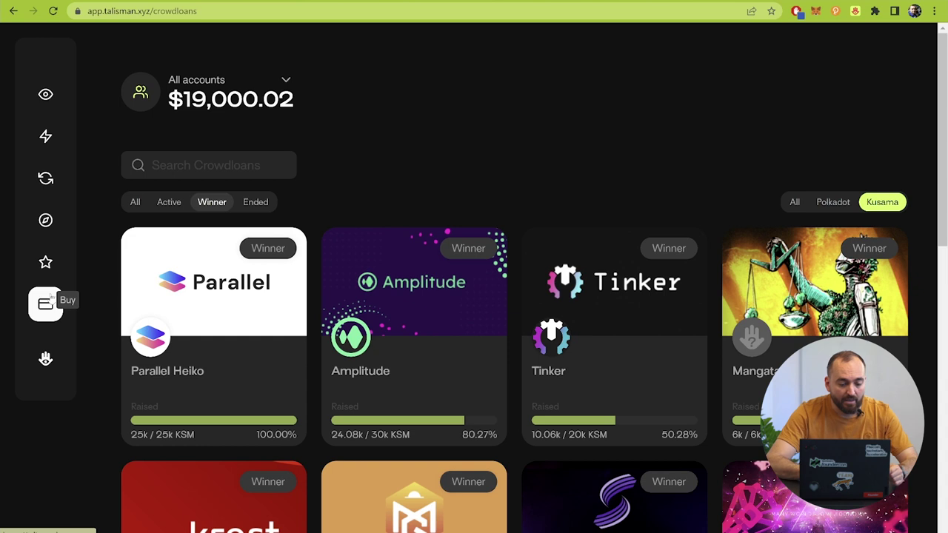
Return to the Talisman portfolio, and open the Talisman documentation to skim its Welcome to the Paraverse page
left_click(45, 94)
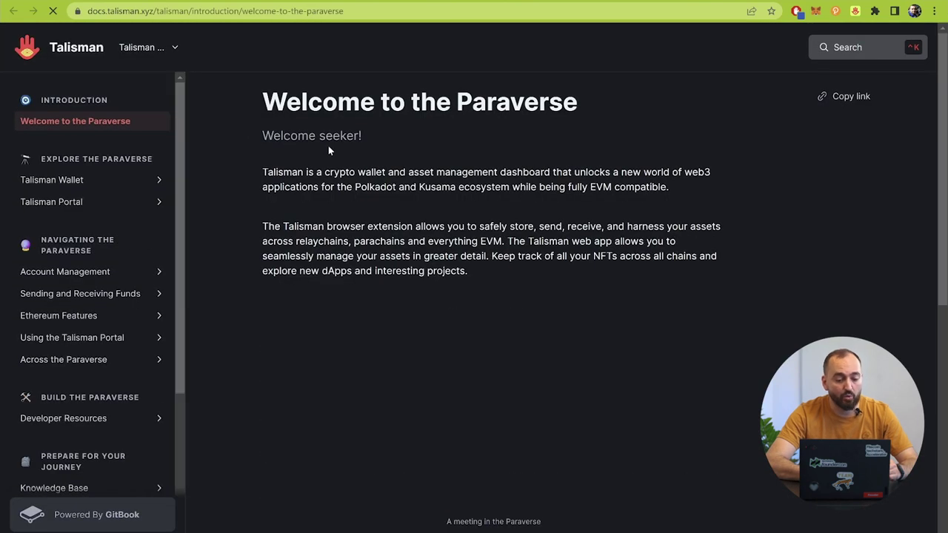
scroll(328, 145, "down", 2)
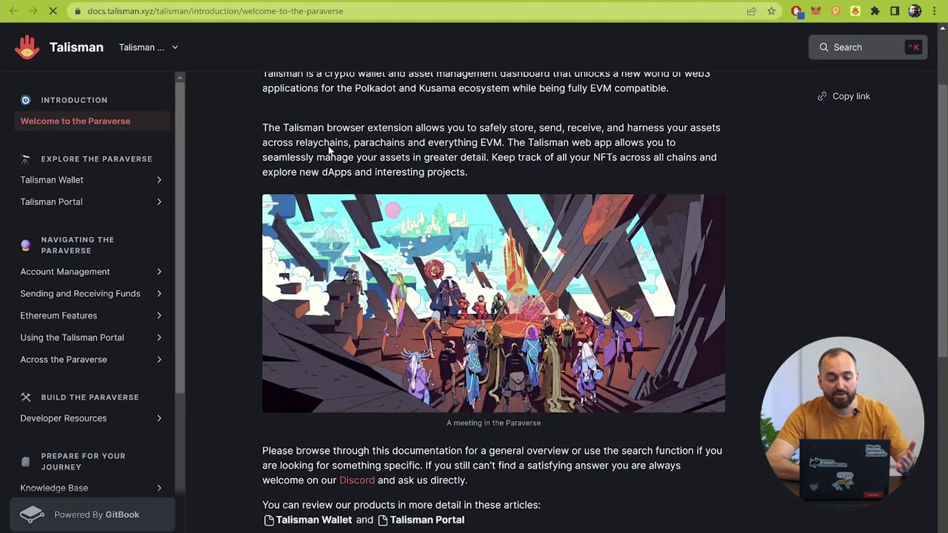
scroll(330, 150, "up", 2)
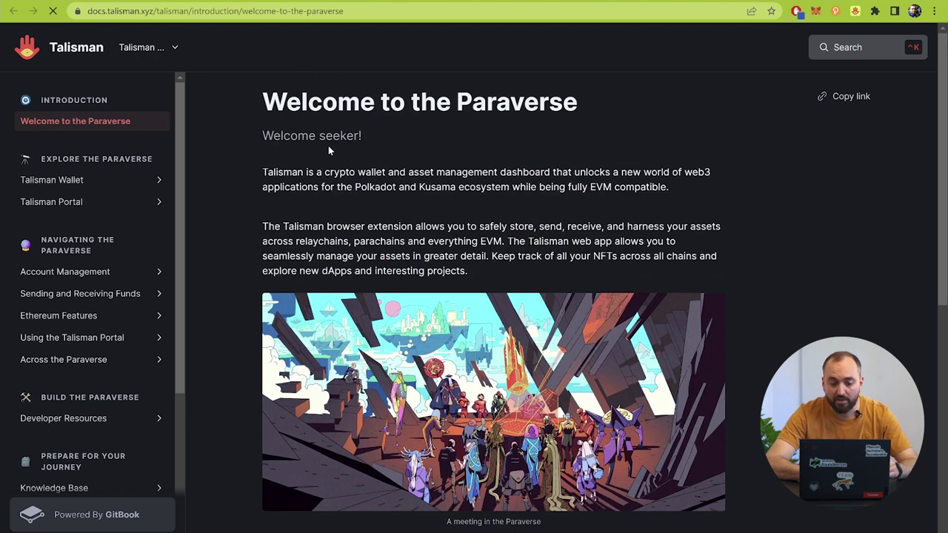